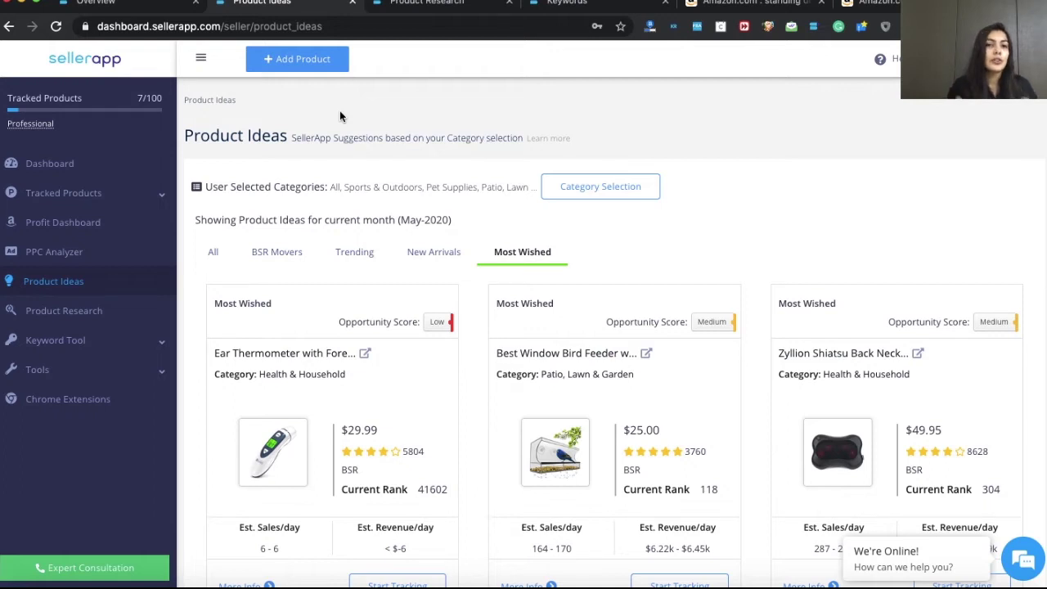
Browse the product ideas under BSR Movers, Trending, New Arrivals and Most Wished
left_click(278, 254)
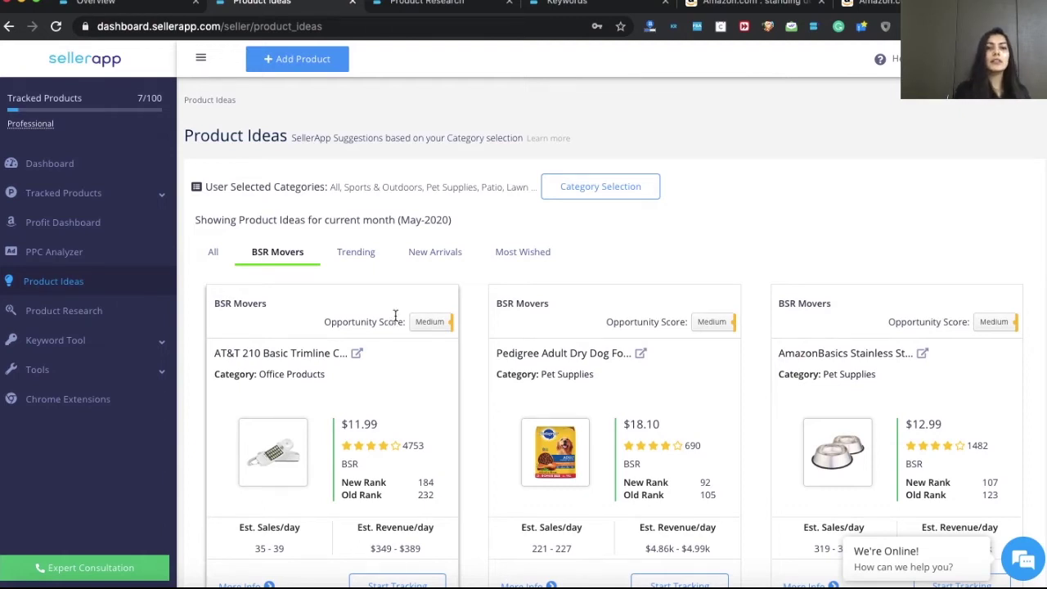
mouse_move(430, 323)
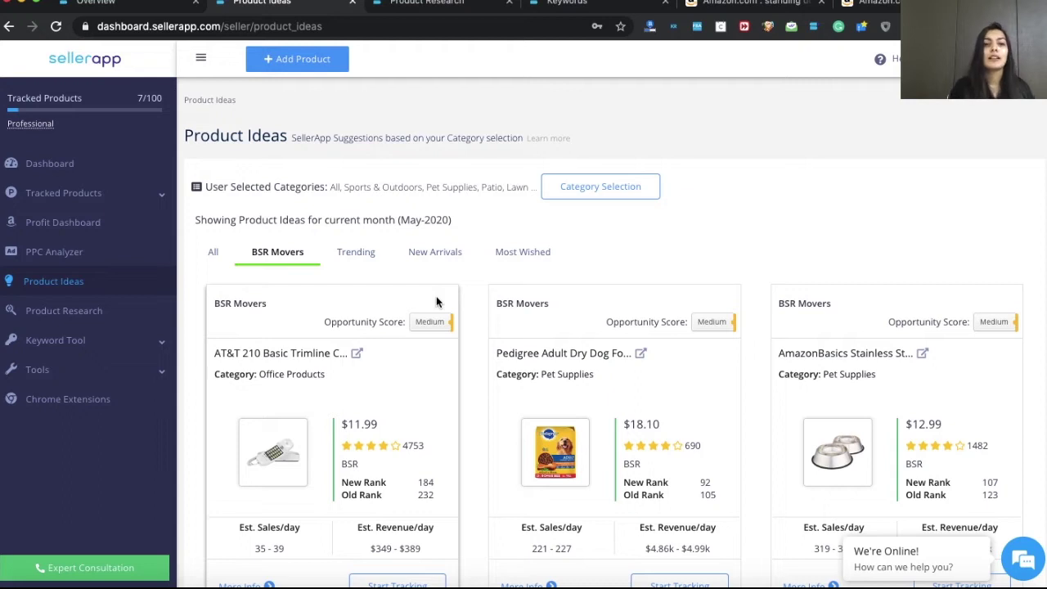
left_click(354, 258)
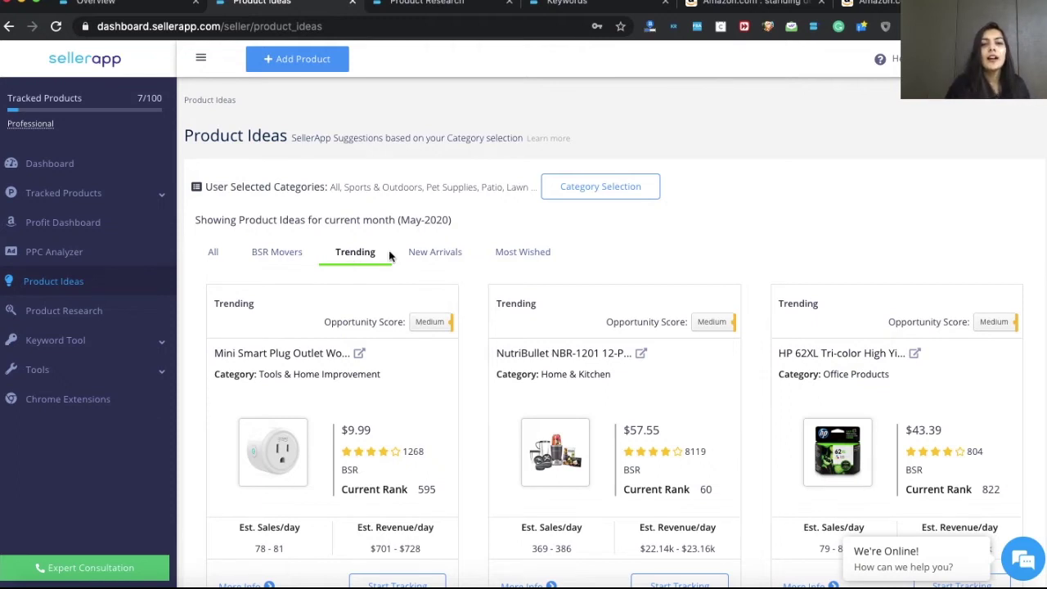
left_click(455, 253)
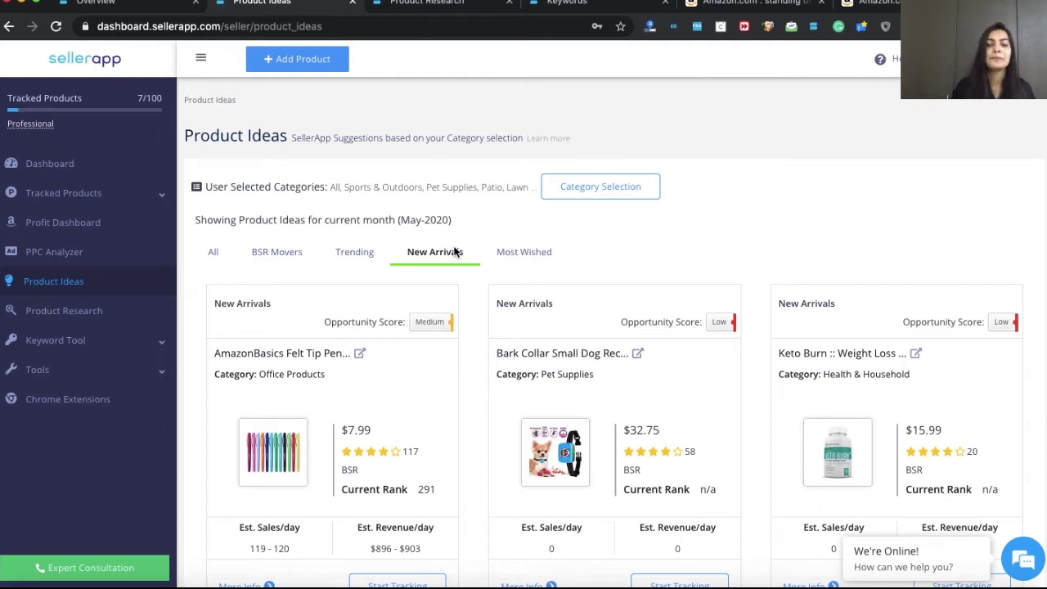
left_click(544, 266)
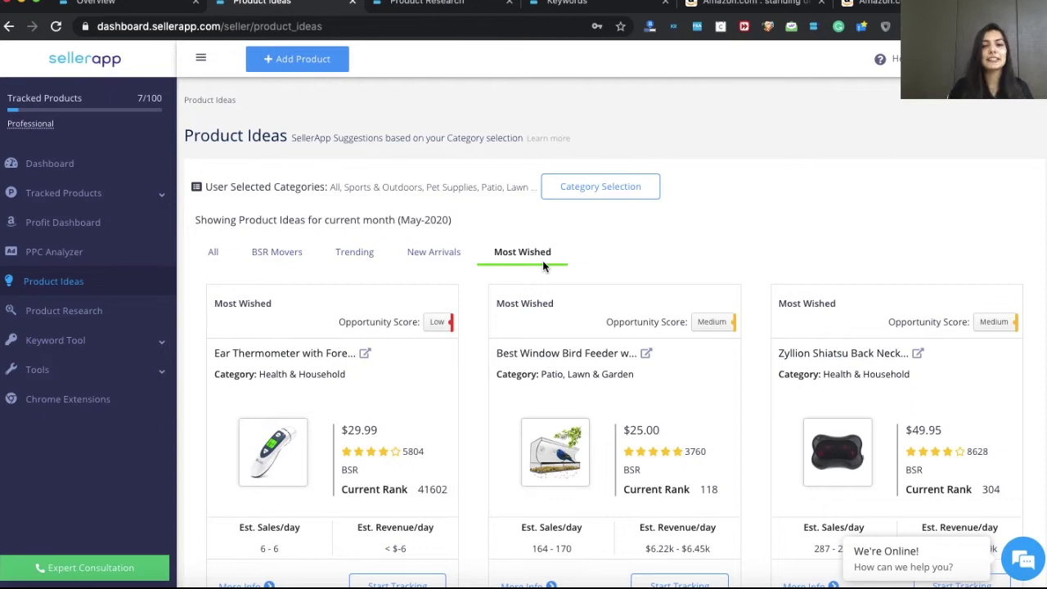
Examine the opportunity score breakdown of the Height Adjustable Standing Desk Converter among the Most Wished ideas
scroll(626, 352, "down", 5)
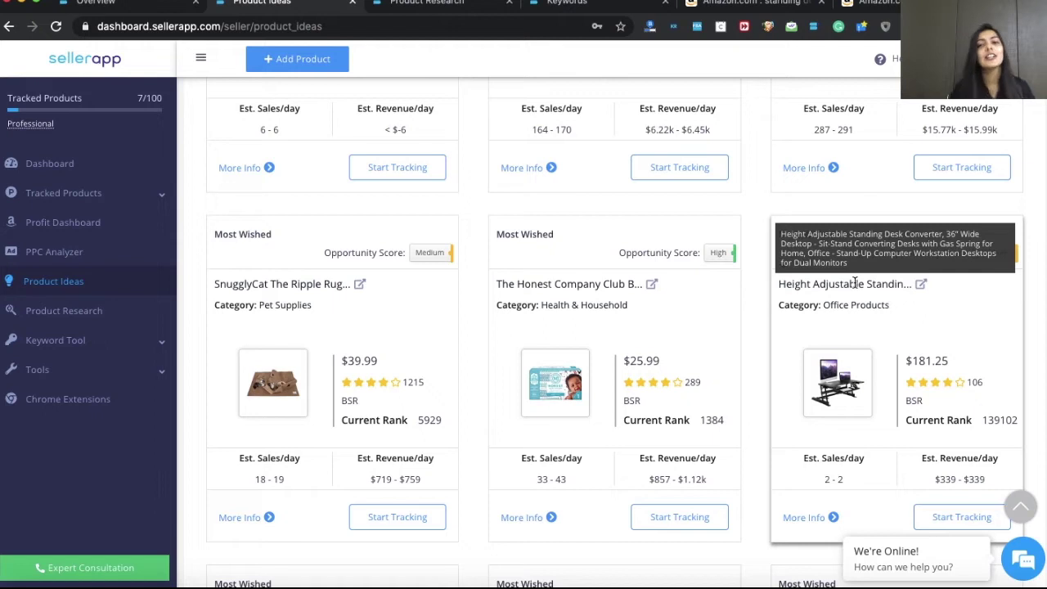
mouse_move(975, 260)
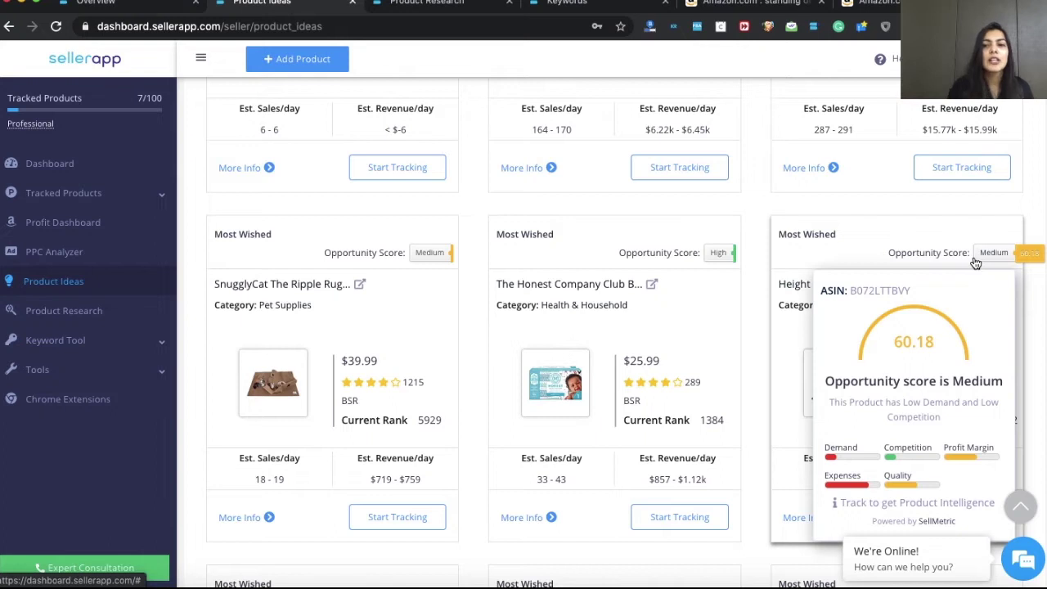
mouse_move(818, 232)
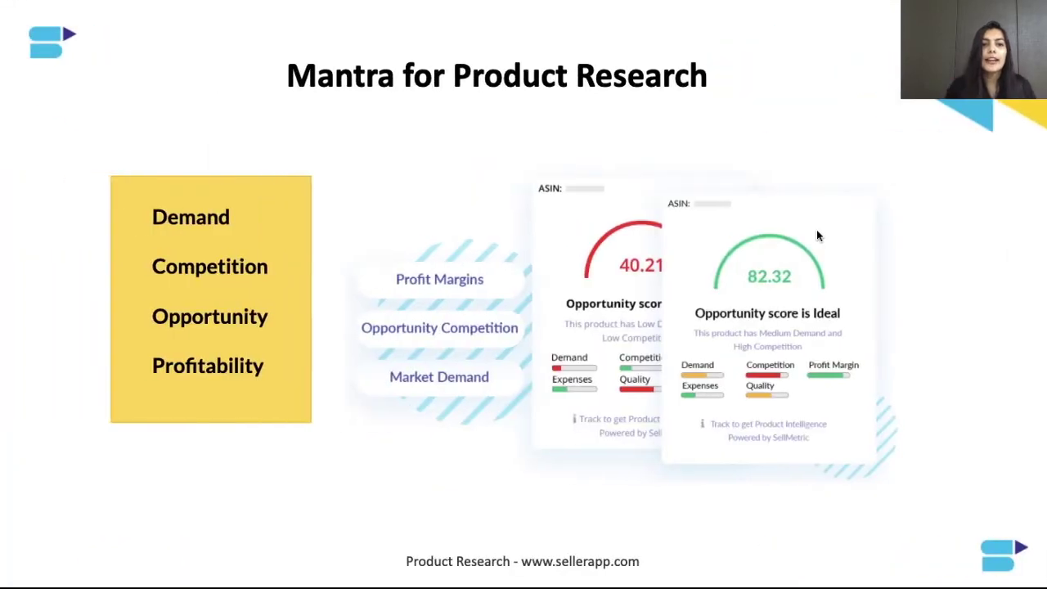
key("Right")
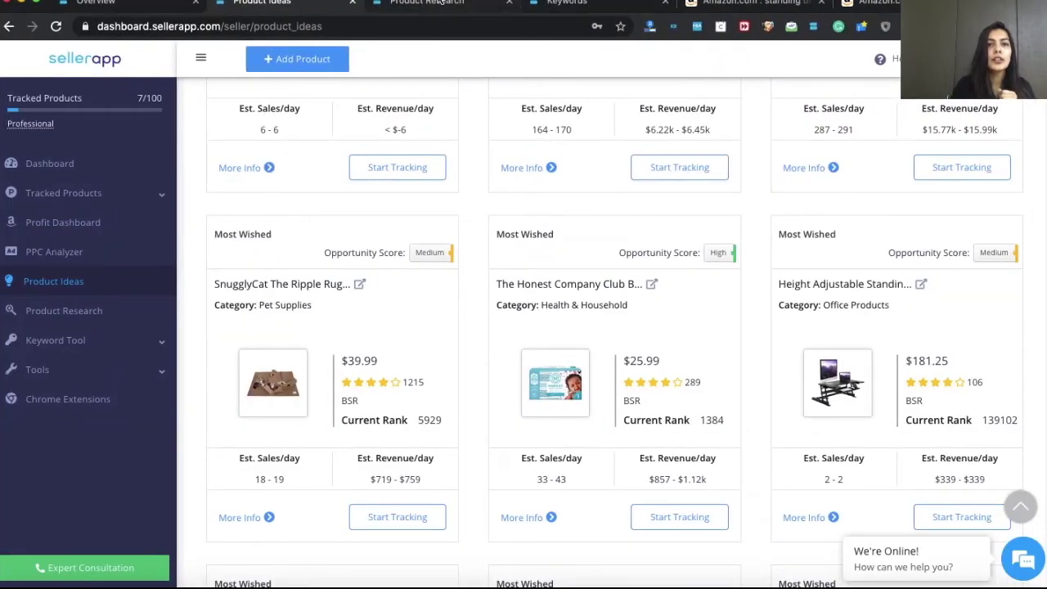
Run the SellerApp extension on the Amazon results for "standing desk converter" and compare its sponsored and regular listings
left_click(711, 4)
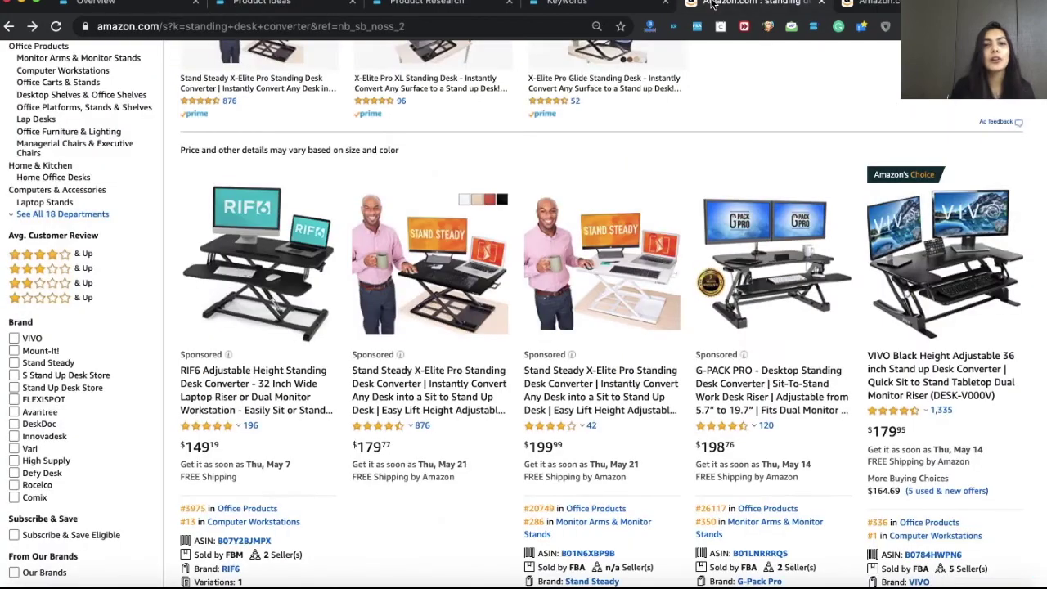
scroll(711, 98, "up", 3)
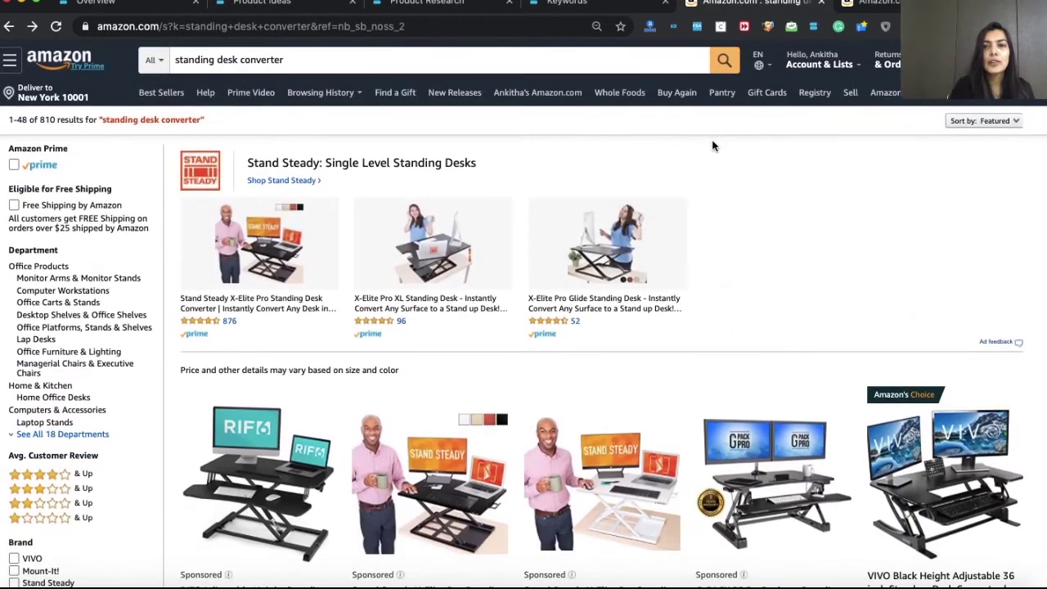
left_click(815, 31)
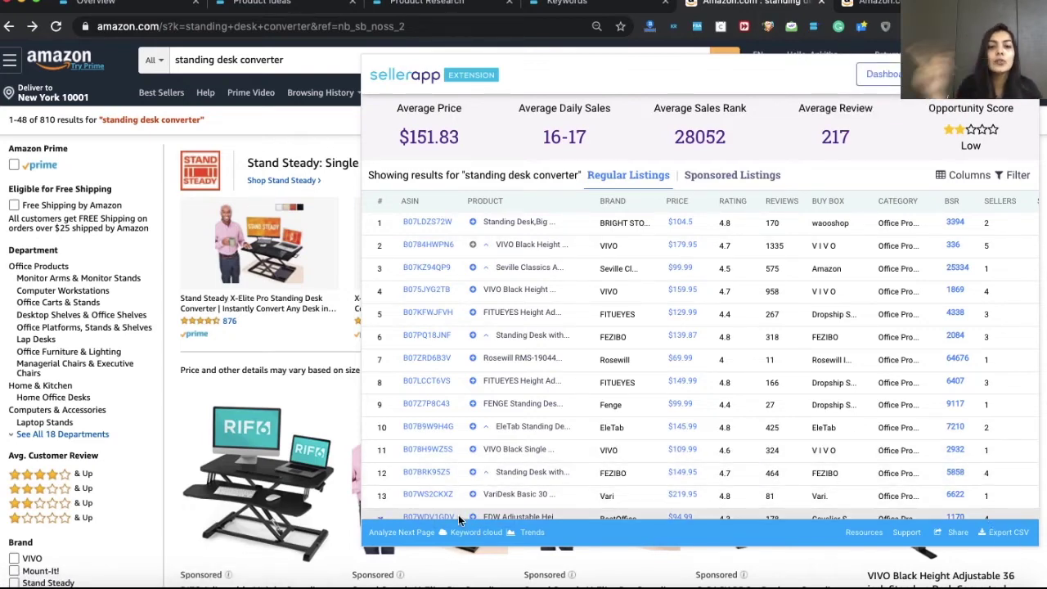
left_click(734, 175)
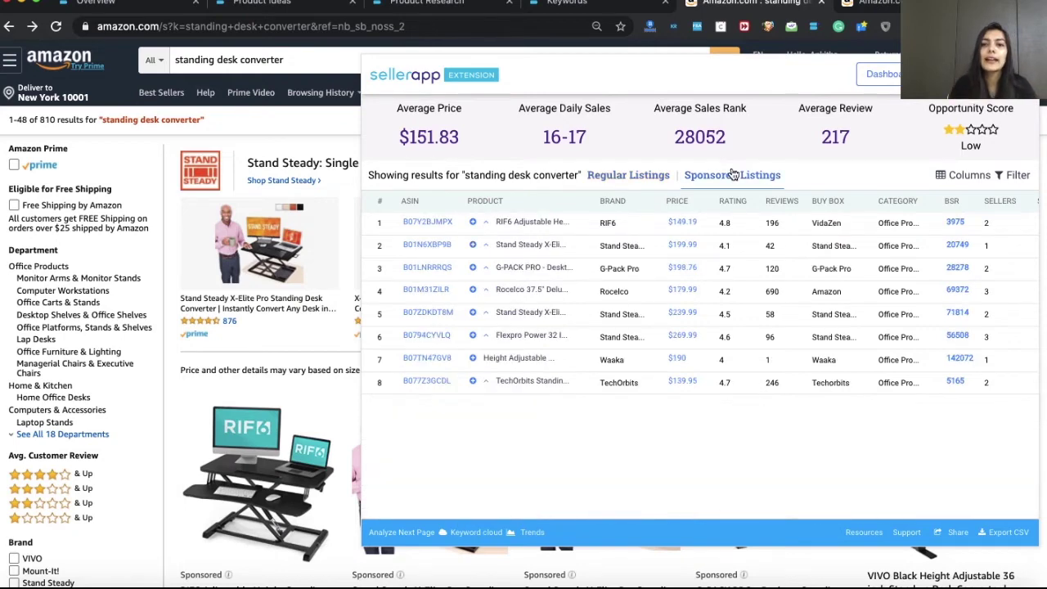
left_click(624, 176)
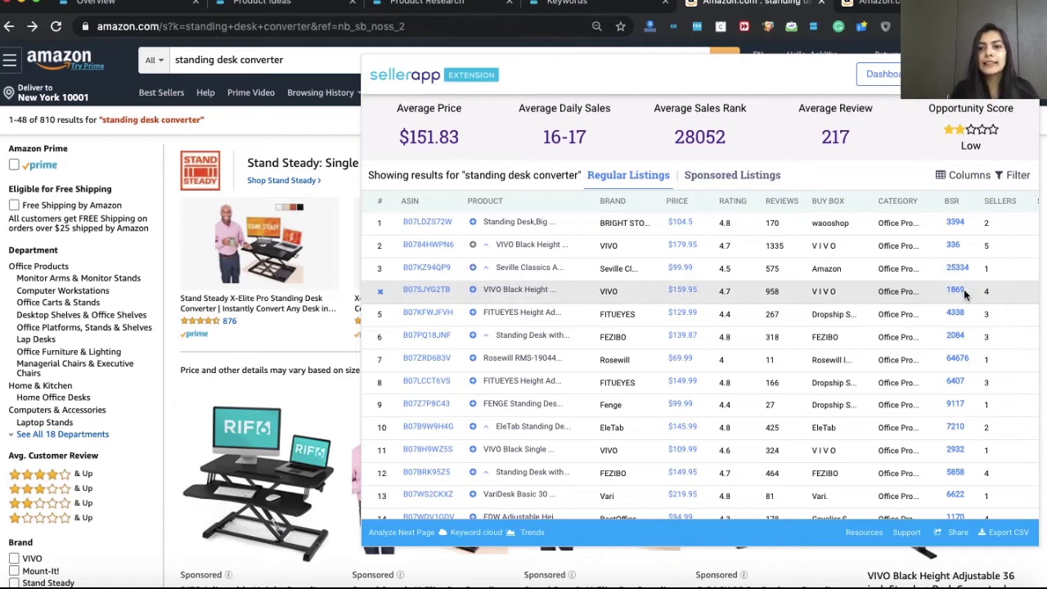
Check the sales and revenue figures of the regular listings and view the BSR trend of VIVO product B0784HWPN6
scroll(900, 291, "right", 5)
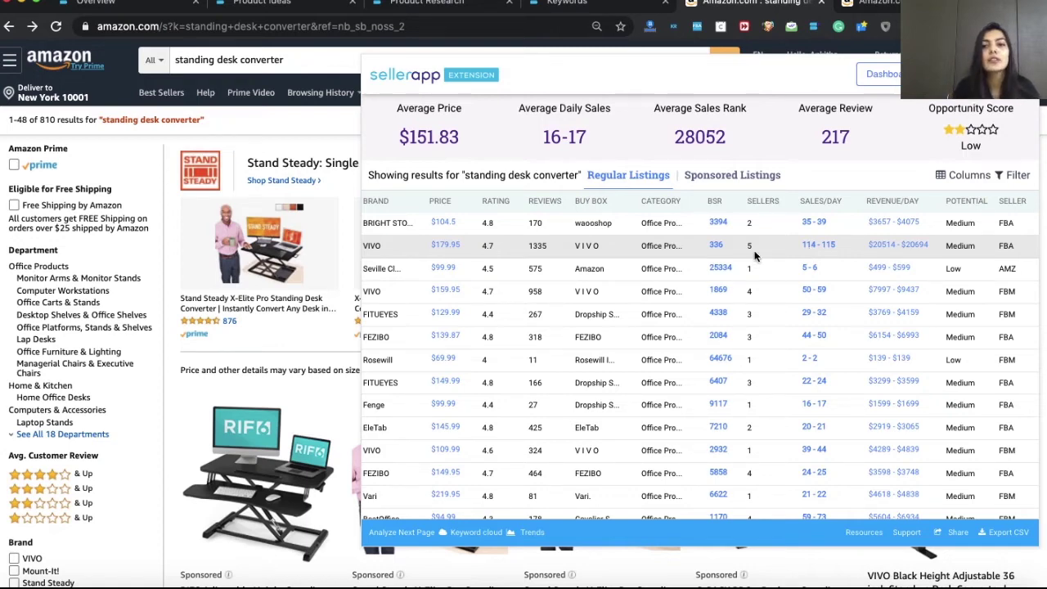
scroll(809, 251, "left", 5)
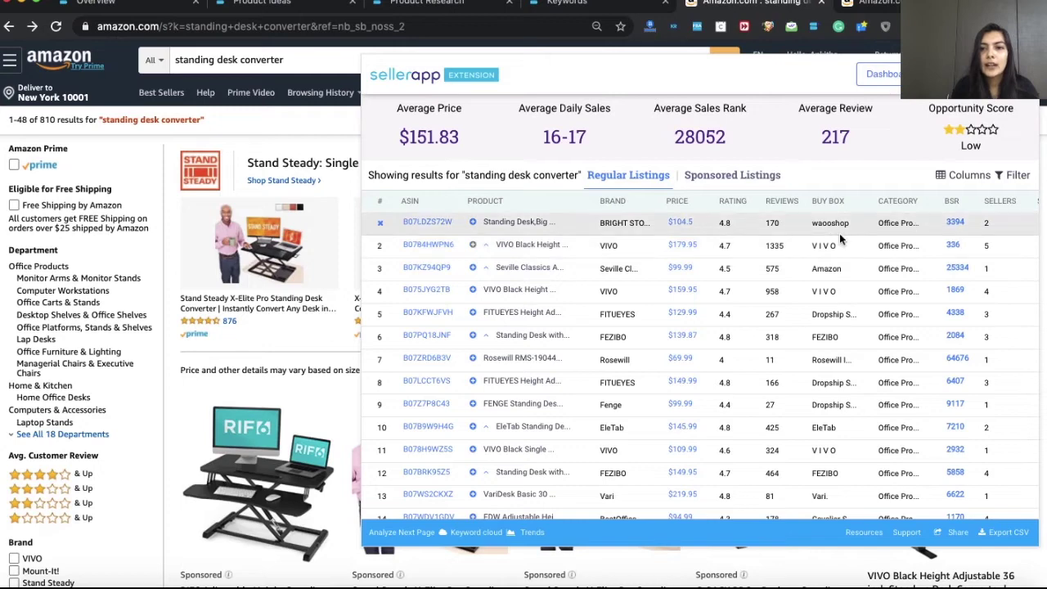
left_click(954, 248)
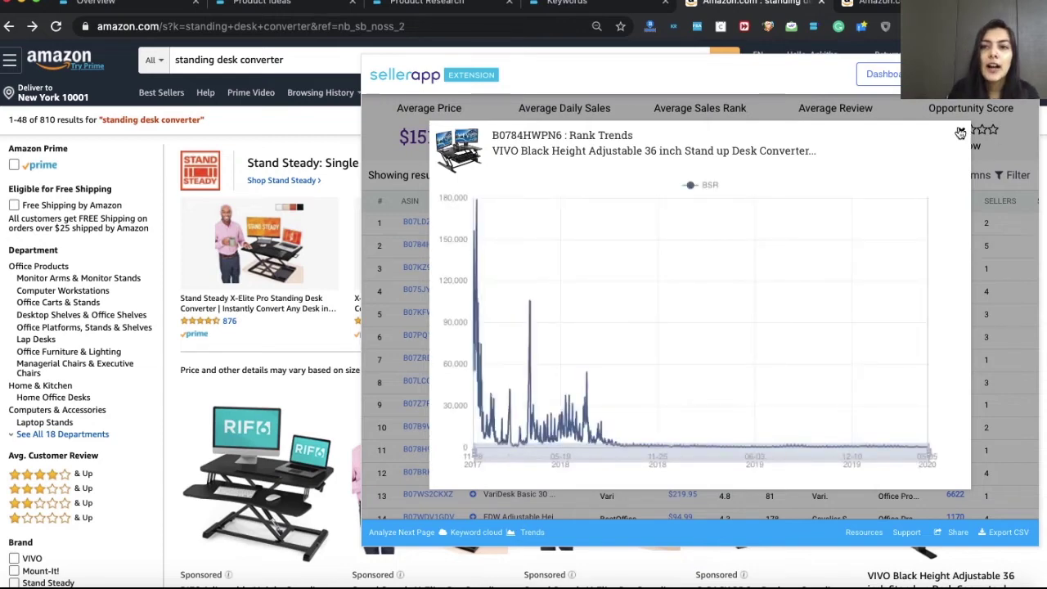
left_click(961, 132)
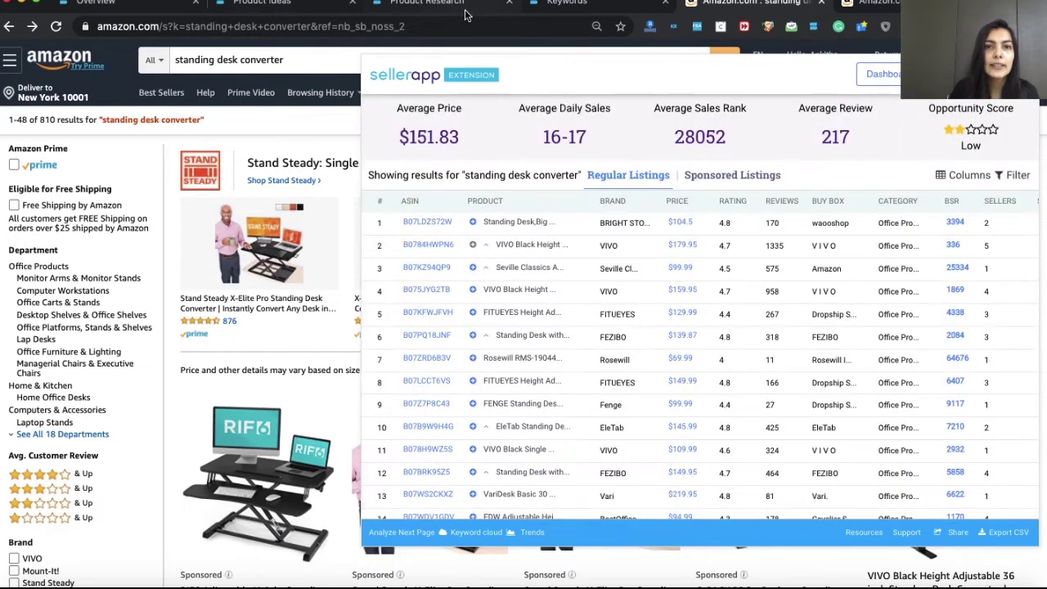
In the tracked VIVO desk converter's overview, hide Offers, Orders, Revenue and BSR so the history chart plots only Price
left_click(156, 7)
scroll(403, 187, "up", 5)
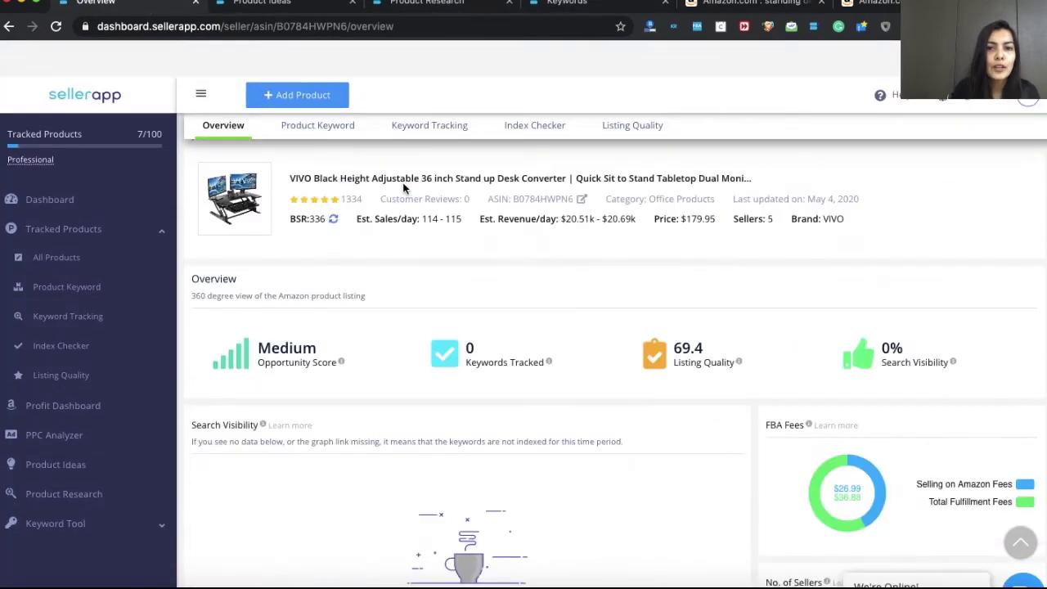
scroll(563, 299, "down", 1)
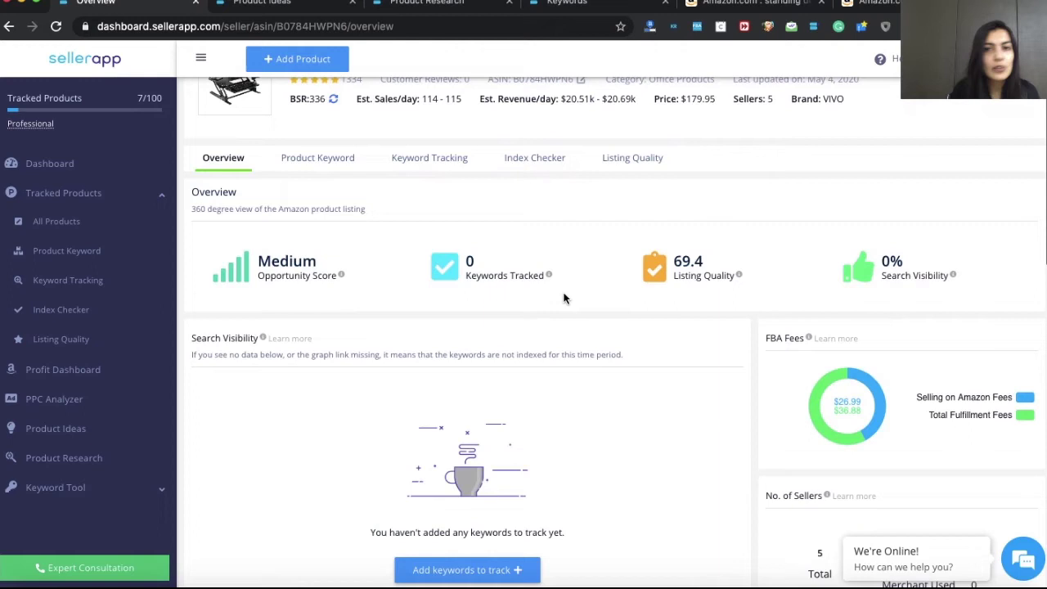
scroll(564, 299, "down", 5)
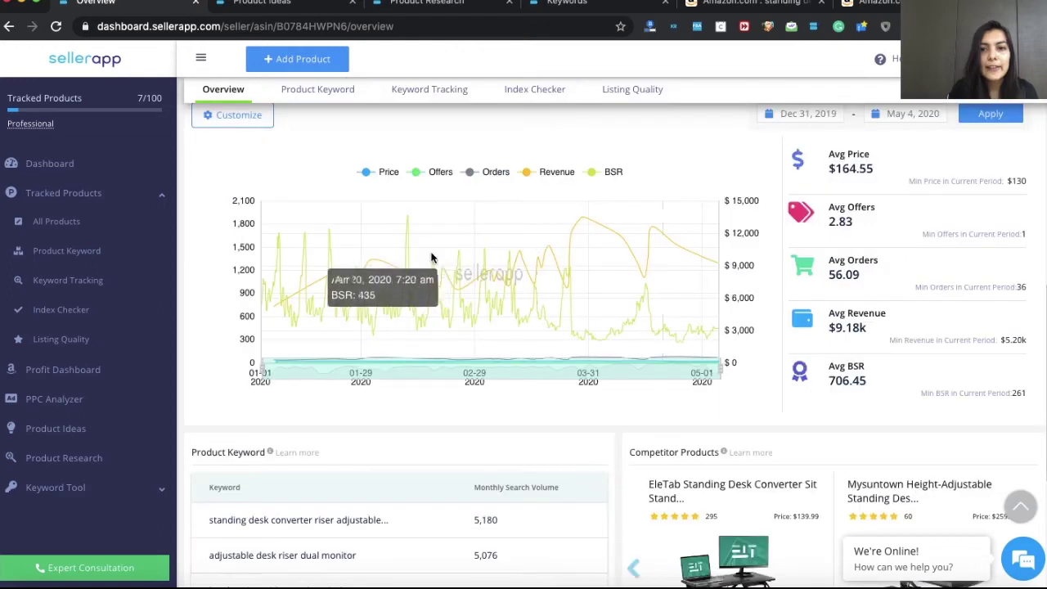
left_click(417, 174)
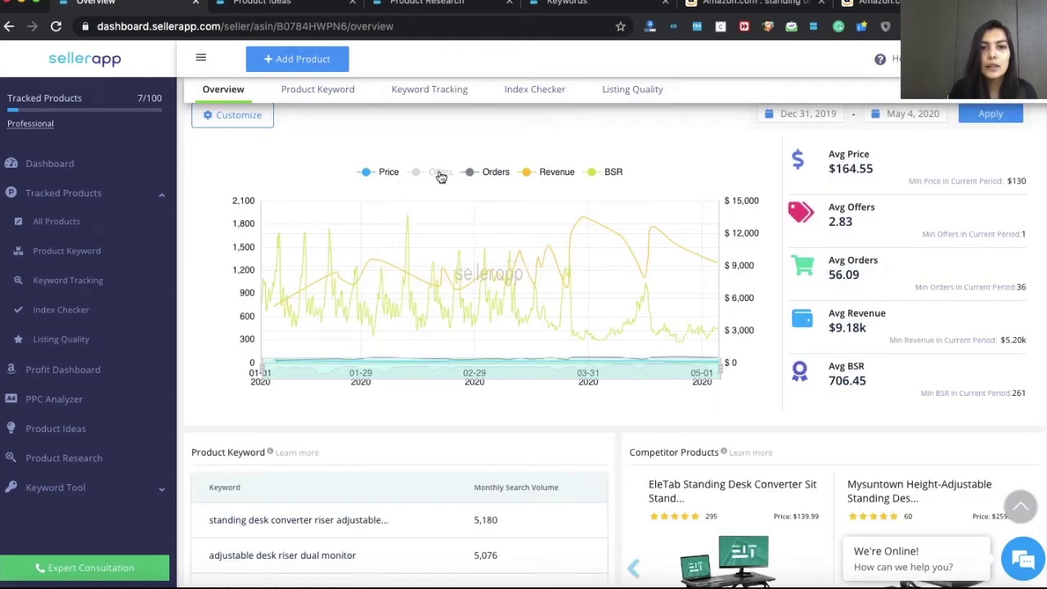
left_click(489, 172)
left_click(547, 175)
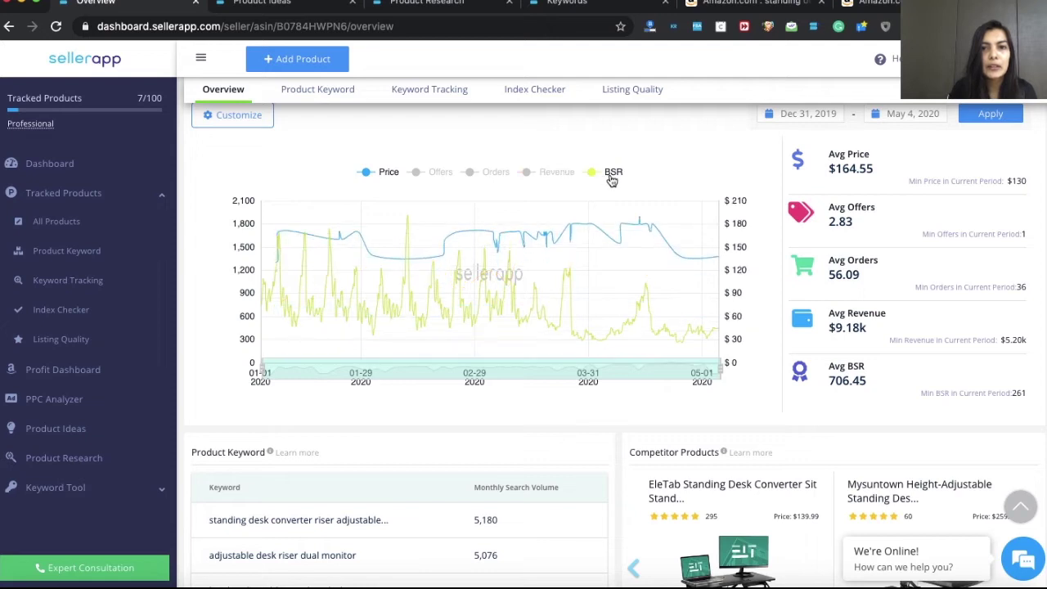
left_click(611, 173)
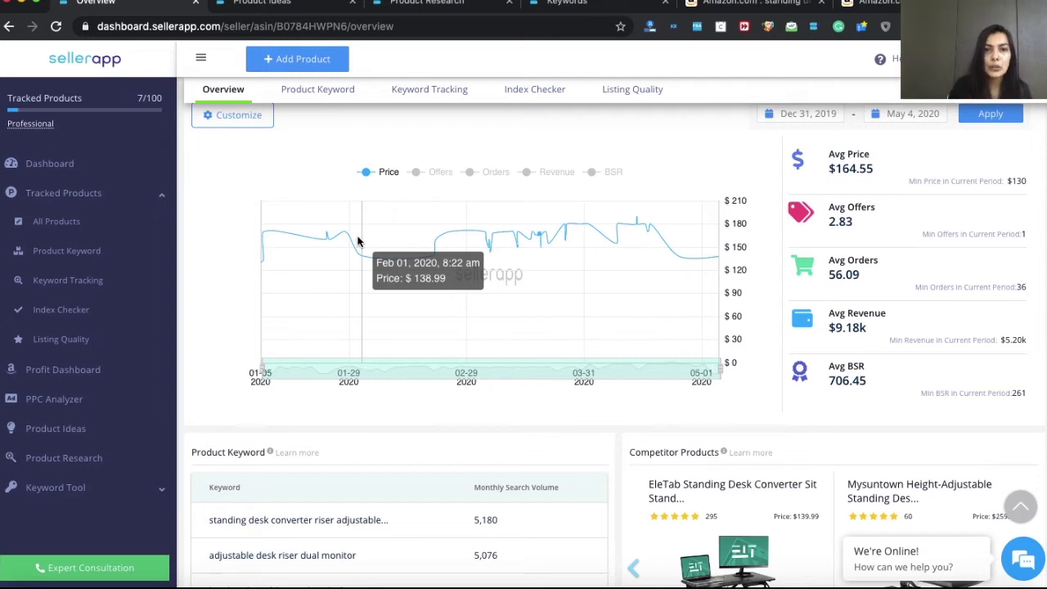
Examine Offers, Orders, Revenue and BSR in turn on the history chart, leaving only BSR plotted
left_click(418, 172)
left_click(368, 175)
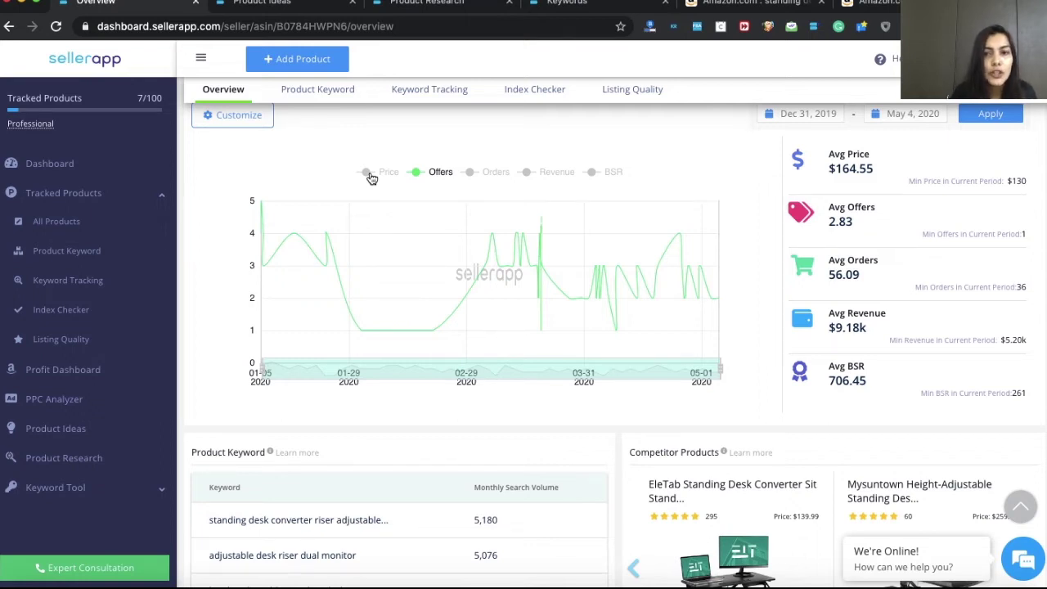
left_click(480, 173)
left_click(436, 175)
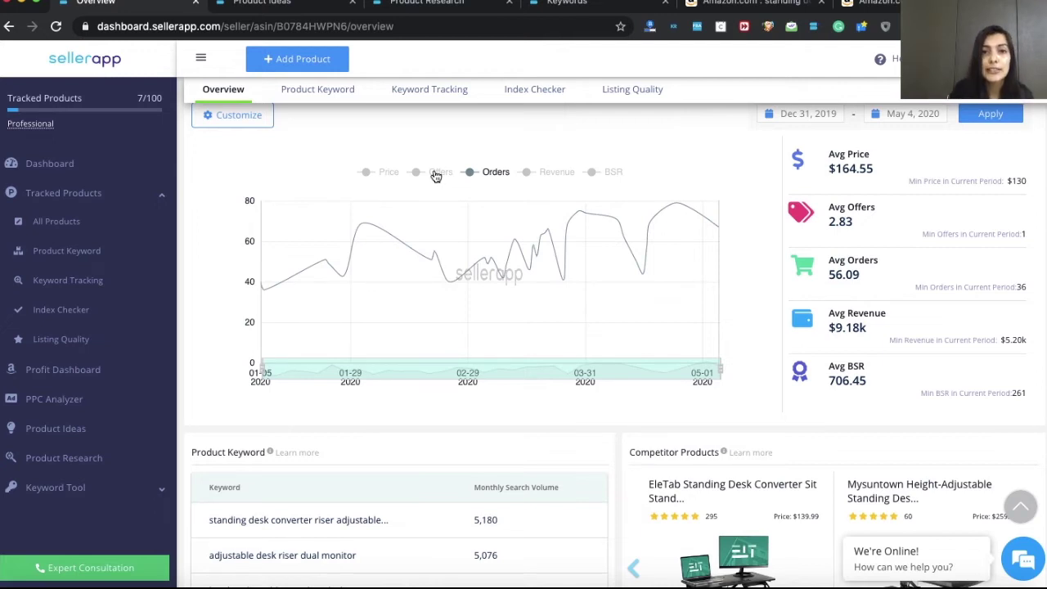
left_click(550, 178)
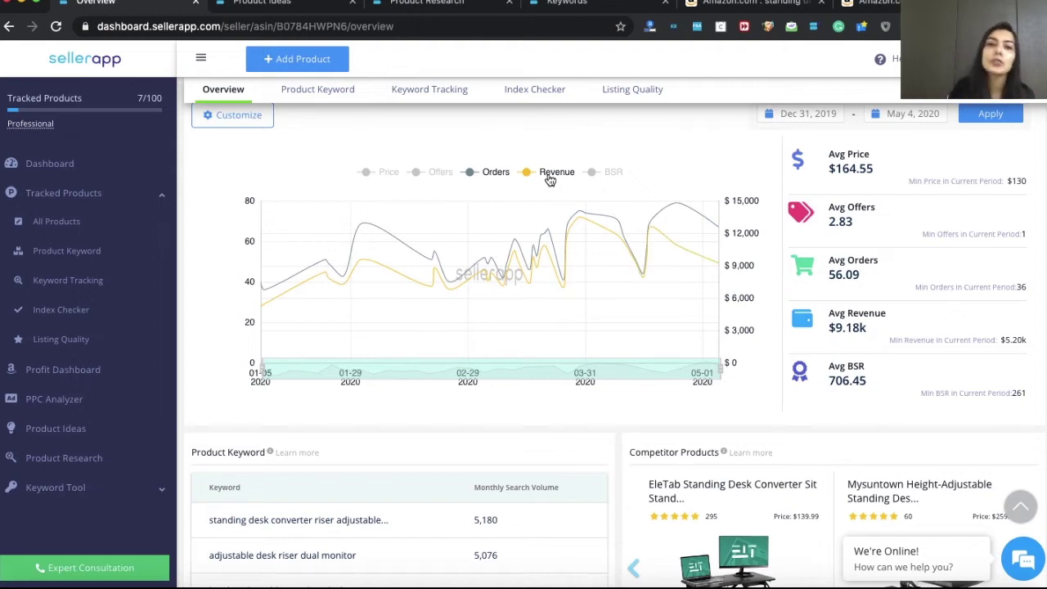
left_click(485, 173)
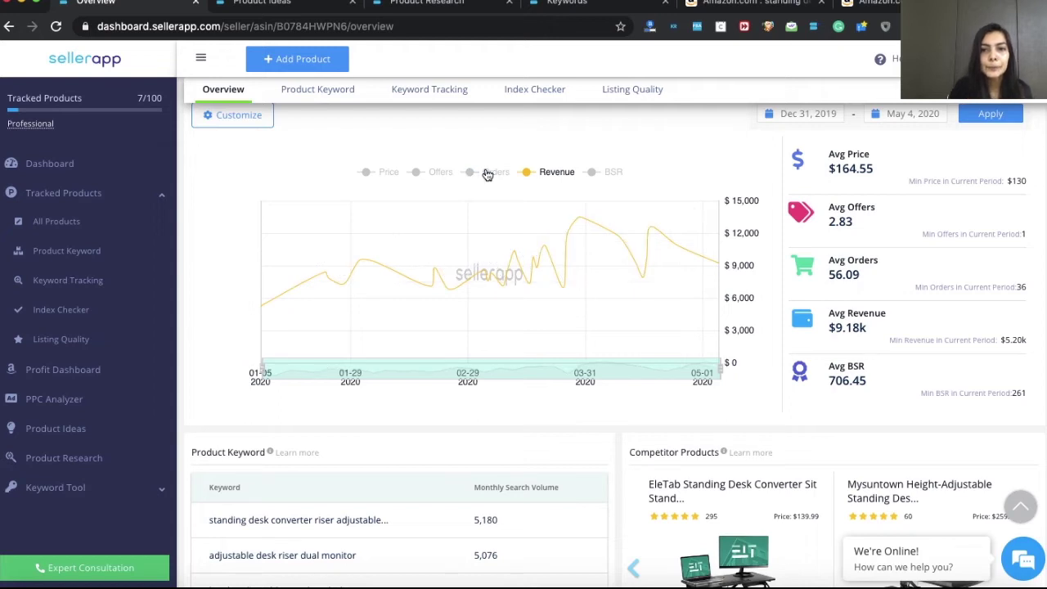
left_click(596, 174)
left_click(564, 174)
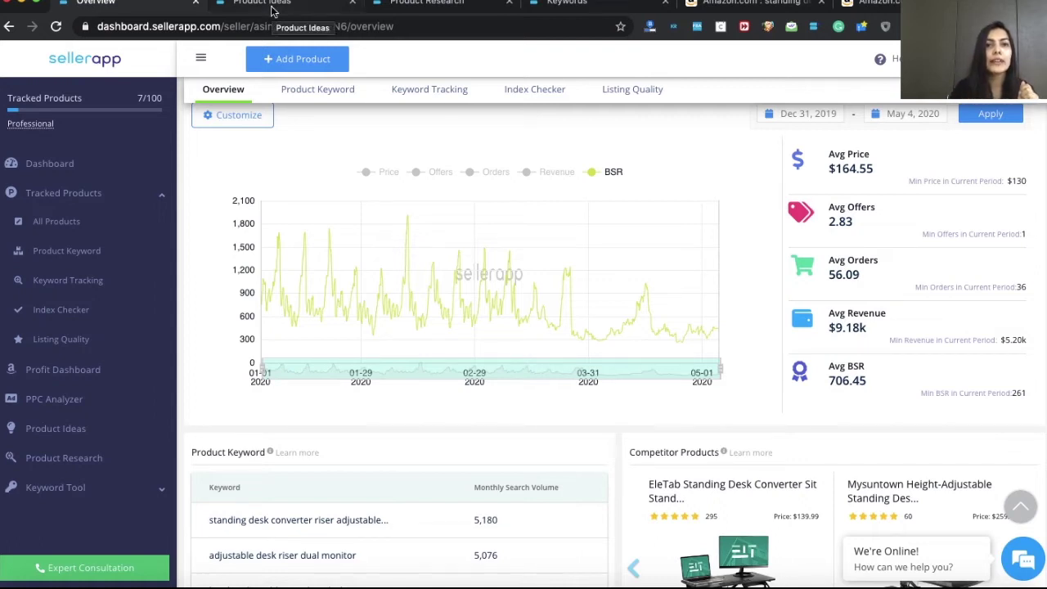
Return to the Amazon extension results for "standing desk converter" and sort the regular listings by sales per day in ascending order
left_click(728, 3)
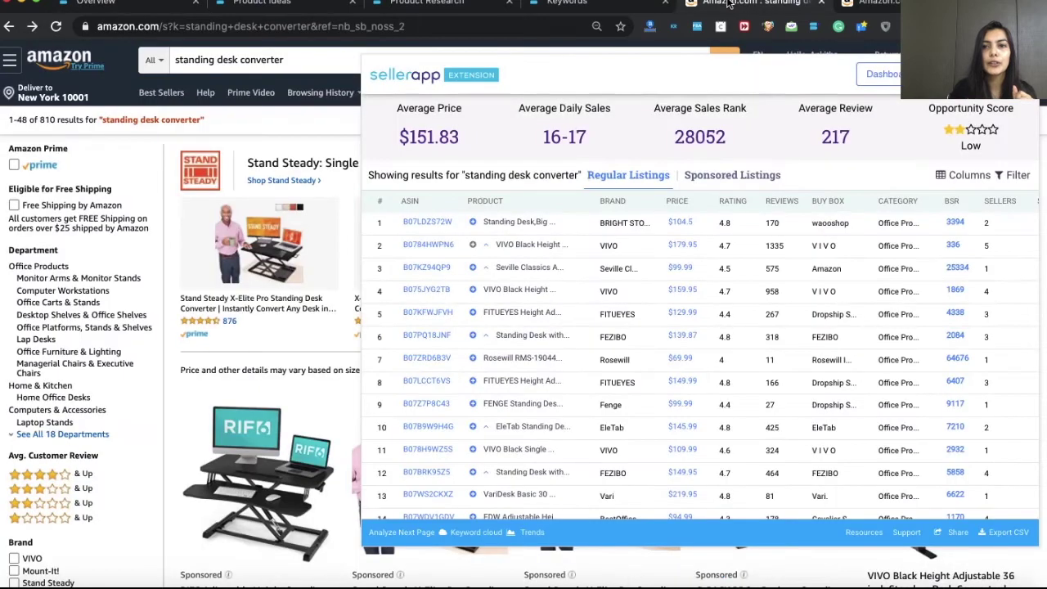
scroll(906, 300, "right", 3)
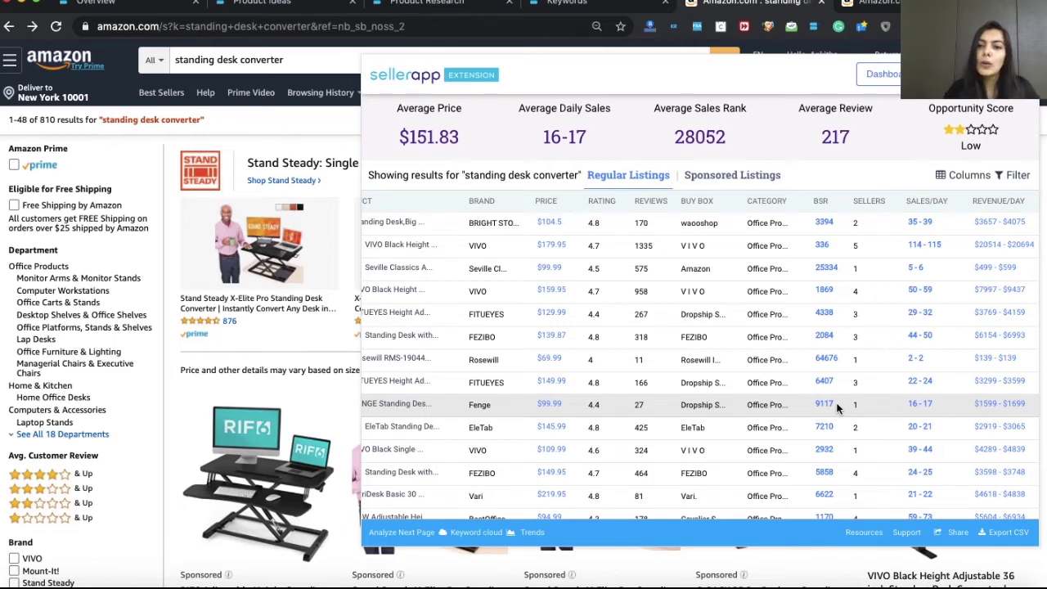
scroll(797, 352, "down", 6)
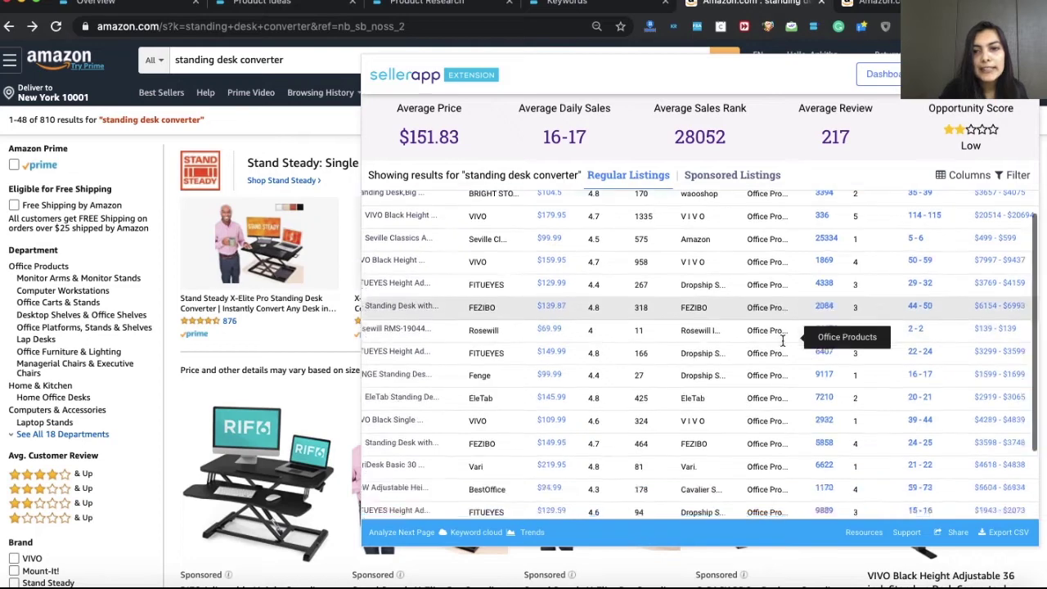
scroll(782, 340, "up", 7)
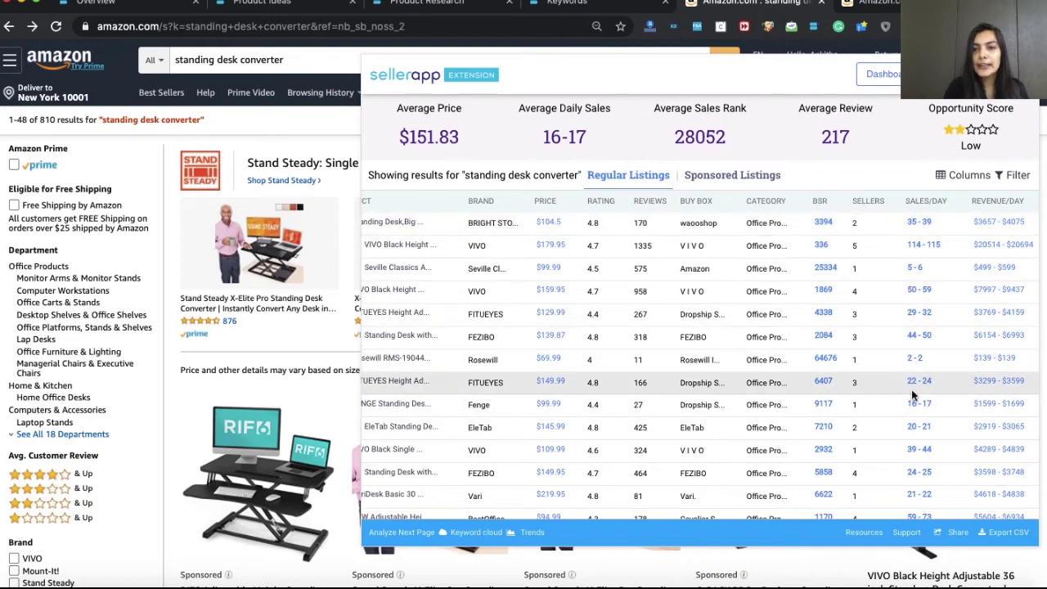
scroll(911, 390, "right", 2)
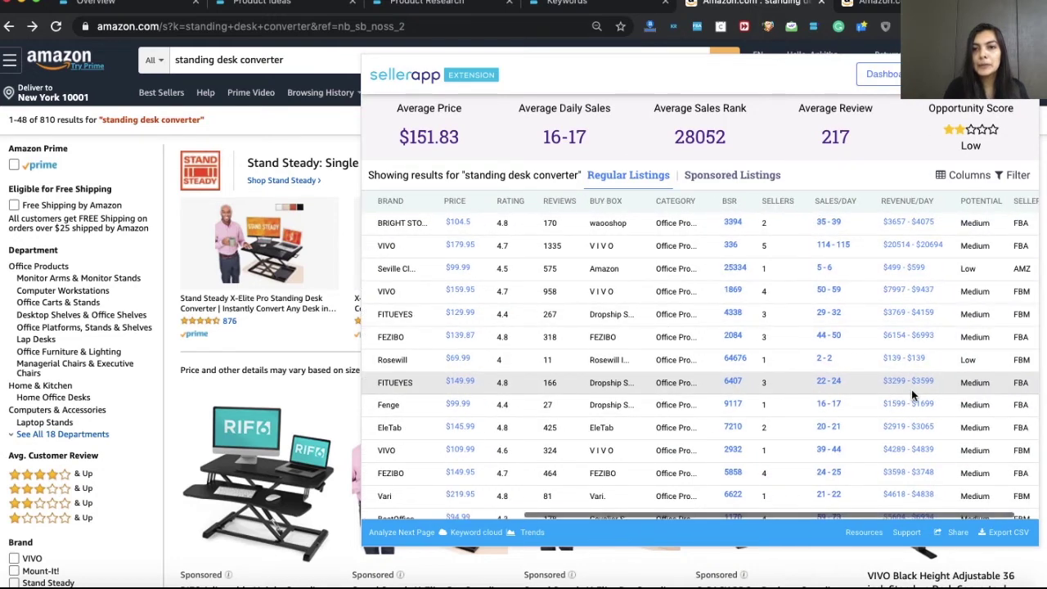
left_click(842, 204)
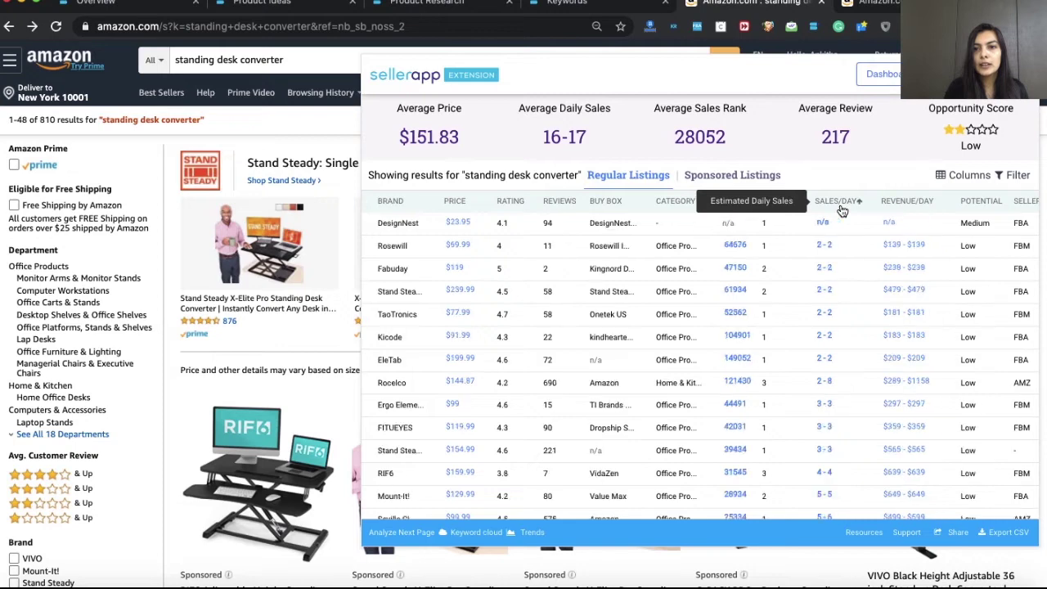
Sort the regular listings by sales per day in descending order and review their sales figures from the best to the weakest seller
left_click(842, 204)
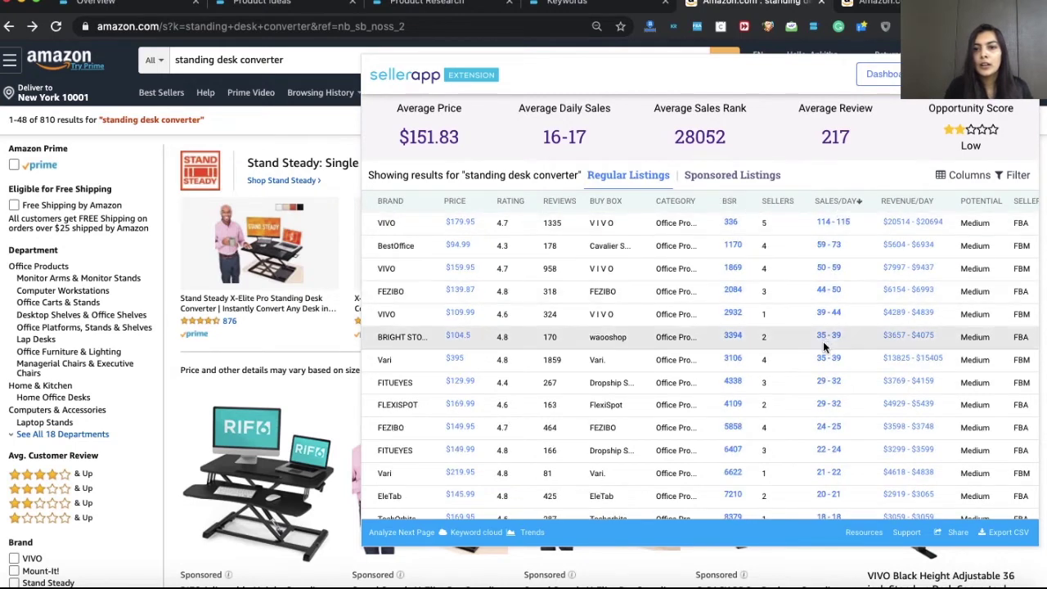
scroll(818, 433, "down", 3)
scroll(818, 439, "down", 5)
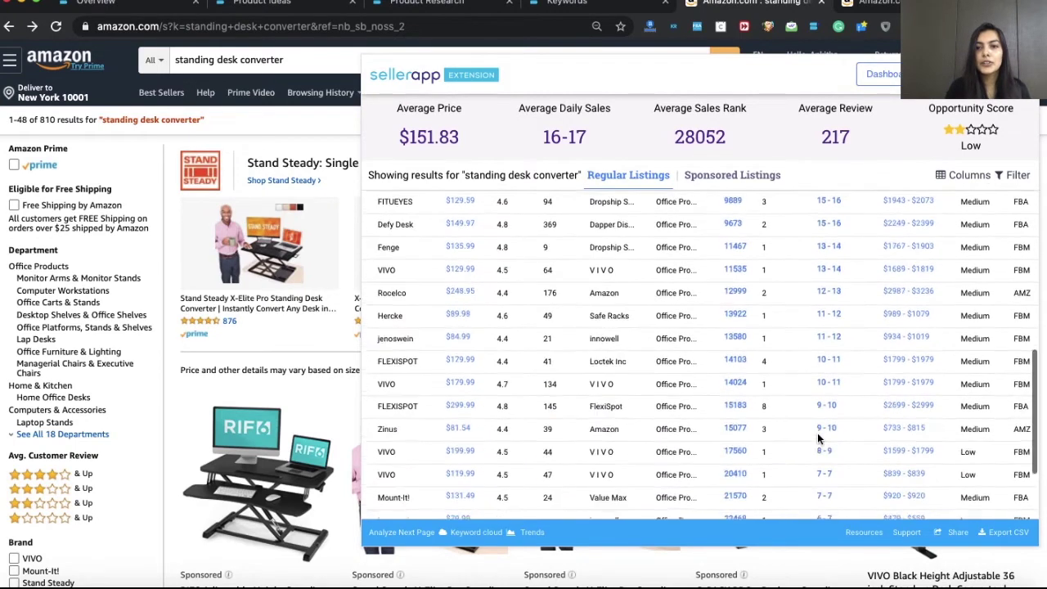
scroll(818, 434, "down", 1)
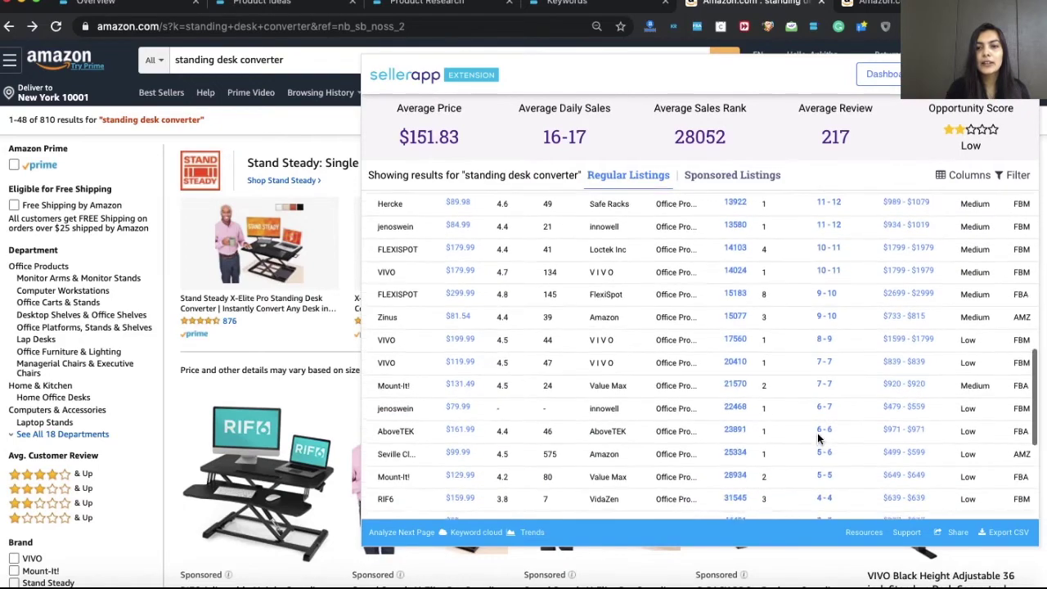
scroll(796, 364, "down", 4)
scroll(796, 360, "down", 5)
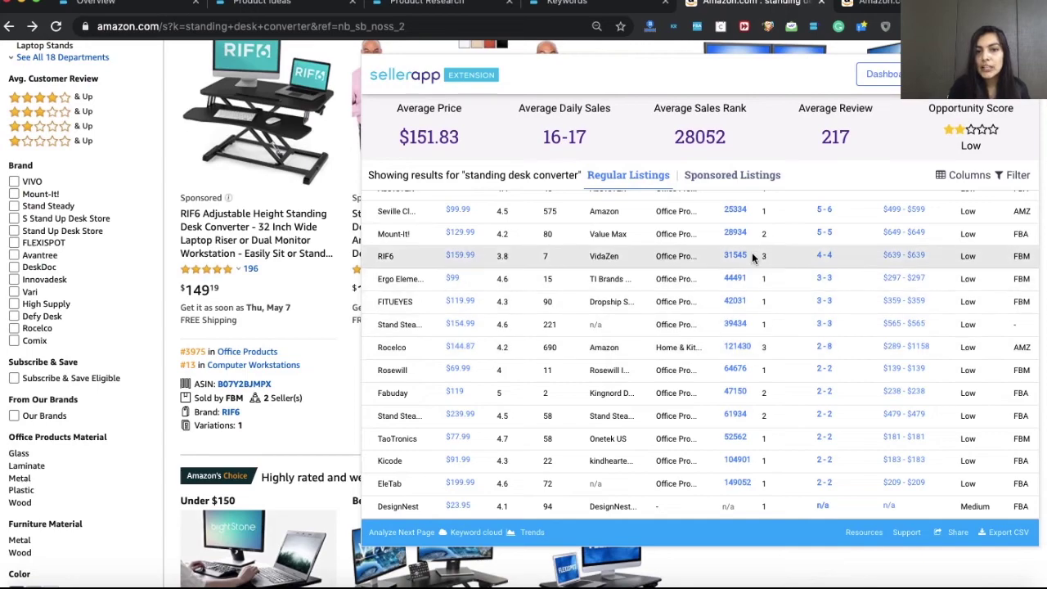
scroll(765, 324, "up", 10)
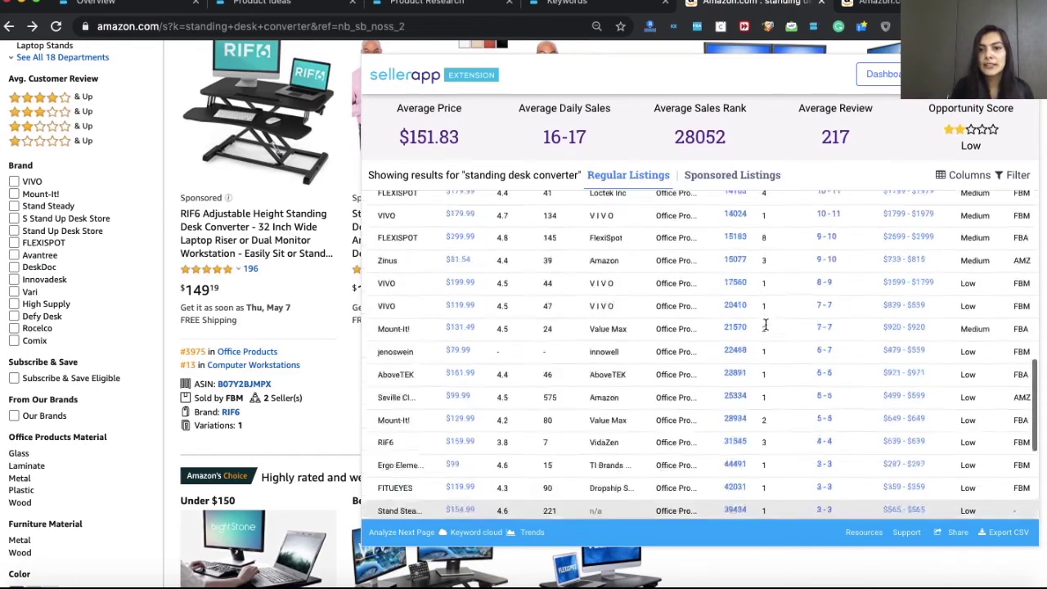
scroll(765, 324, "up", 1)
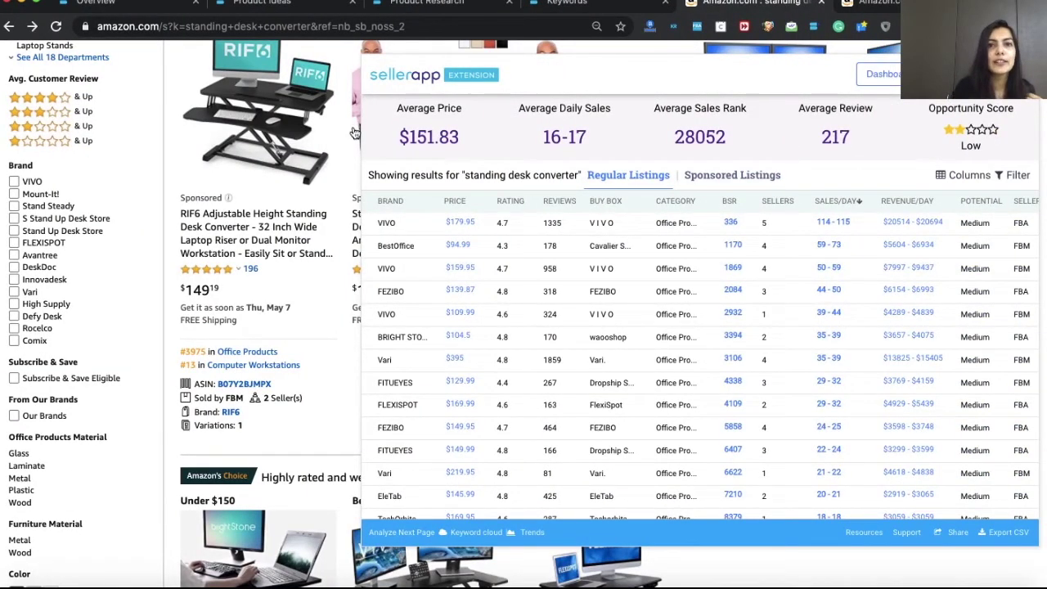
Go back to the SellerApp keyword research for "desk converter" and examine the related keywords' search volumes, estimated orders and conversion rates
left_click(566, 3)
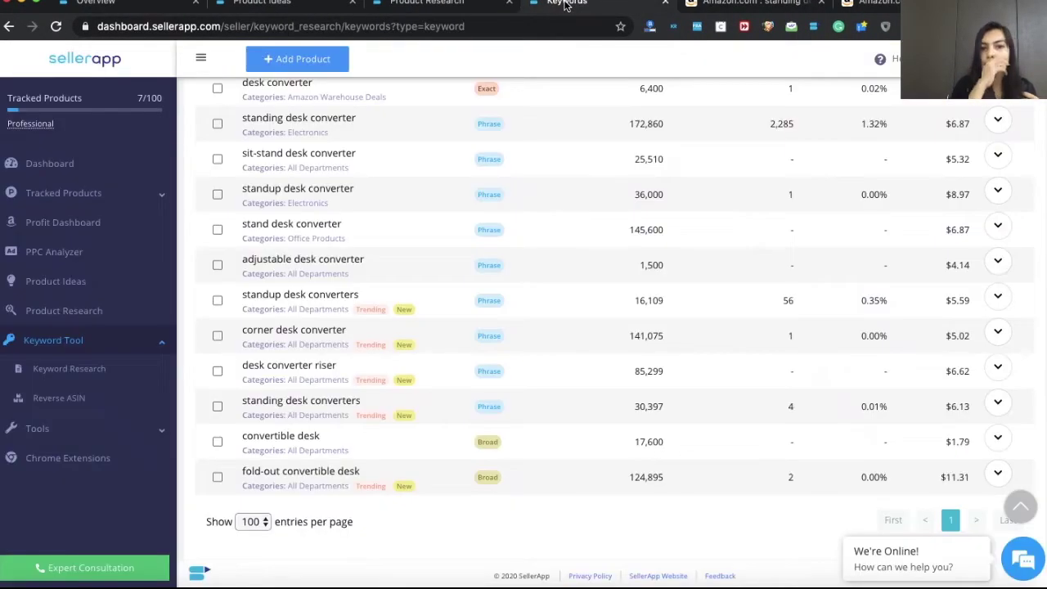
scroll(490, 323, "up", 10)
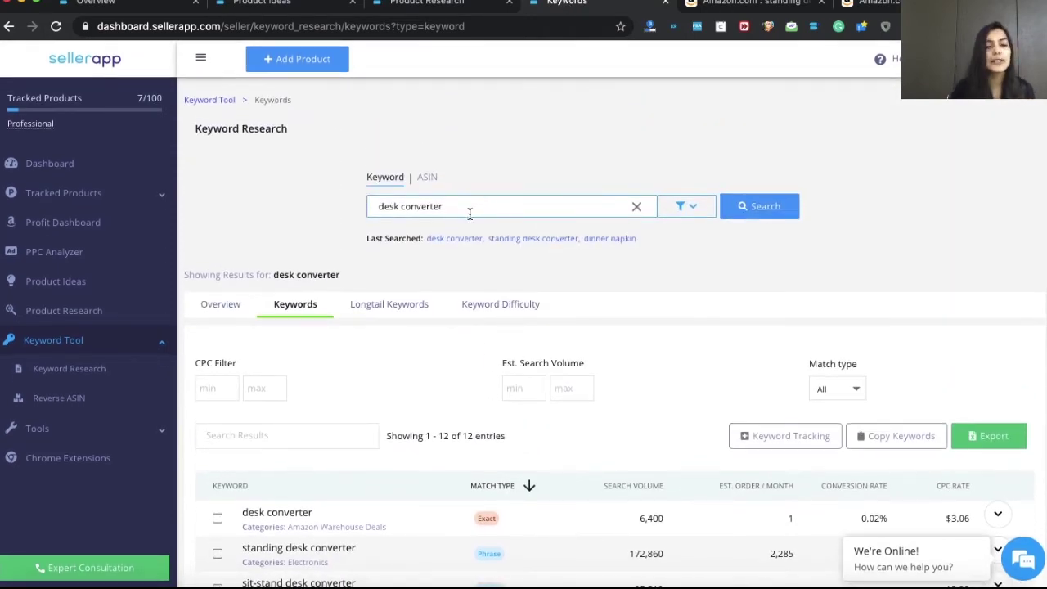
scroll(479, 500, "down", 3)
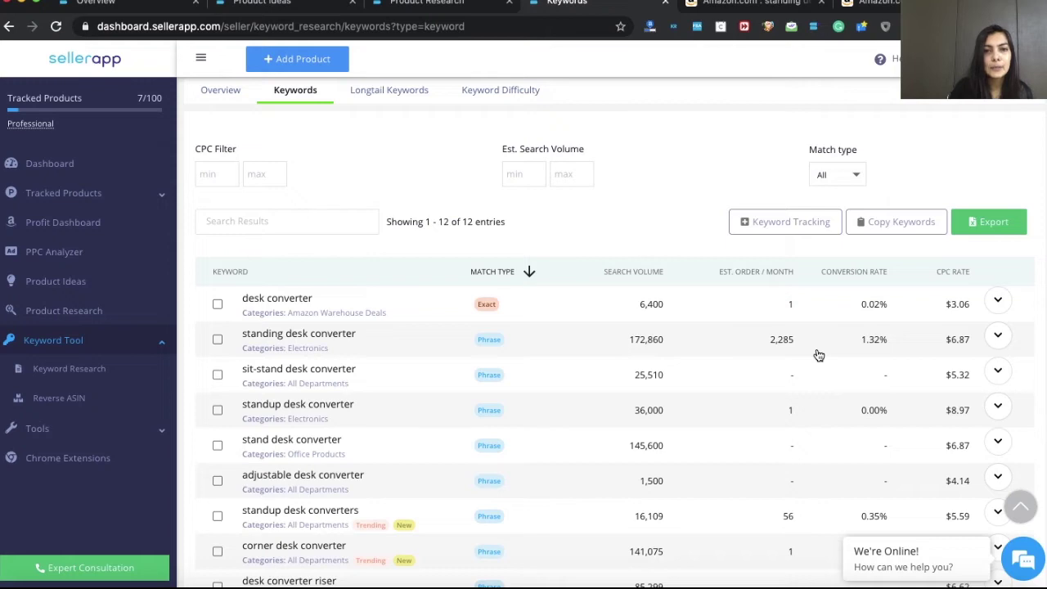
Consult the Demand Indicators slide and return to the Amazon results for "standing desk converter"
key("ctrl+Left")
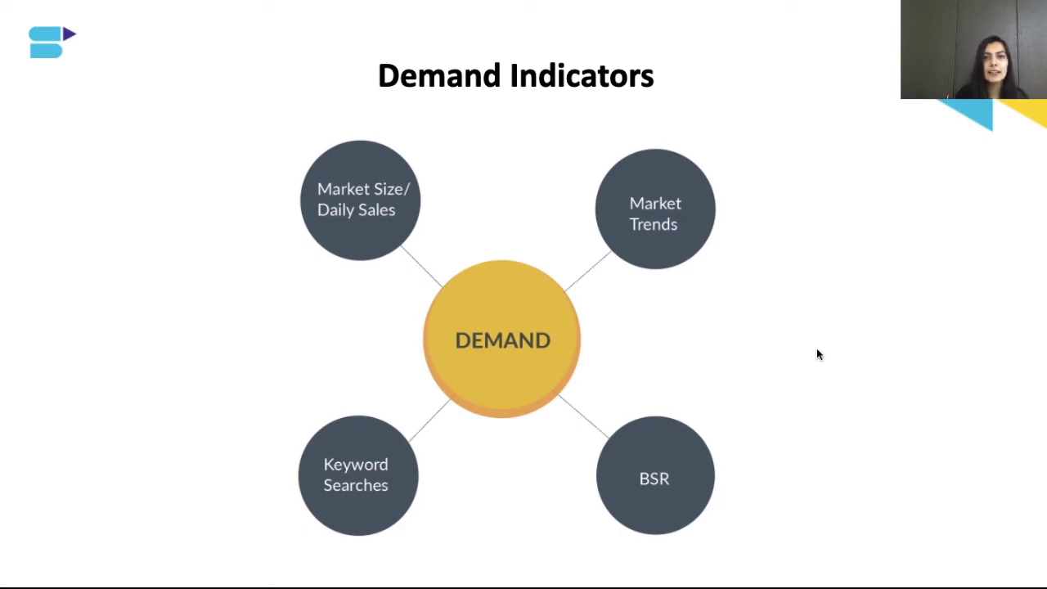
key("ctrl+Right")
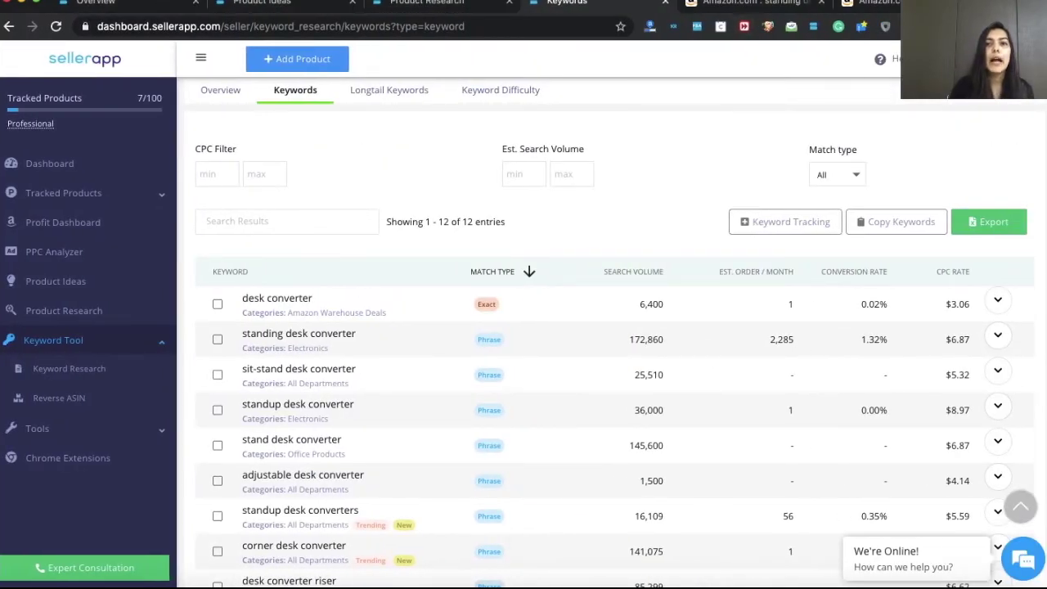
key("ctrl+Tab")
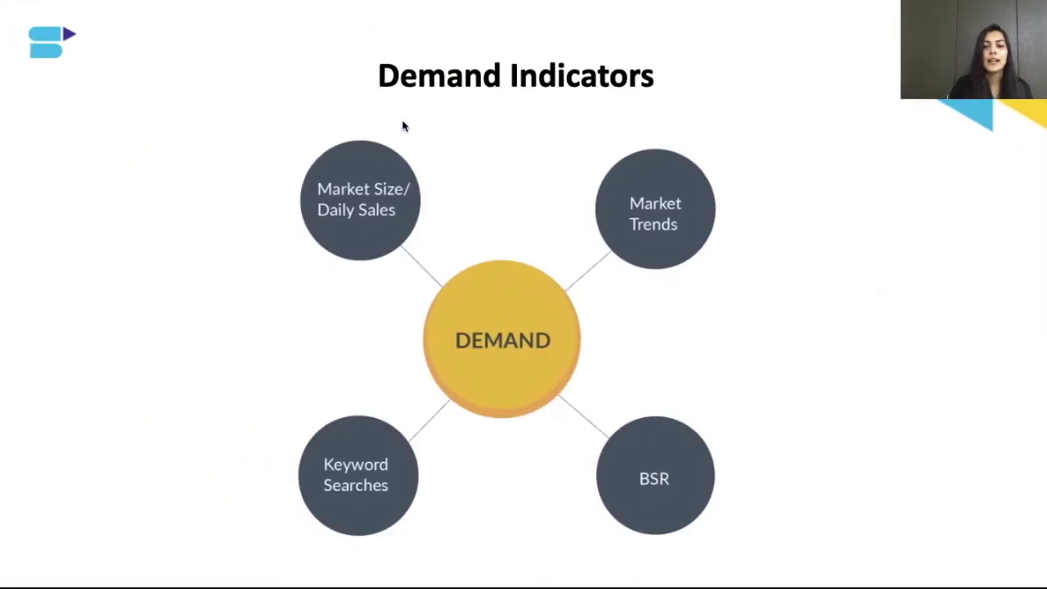
key("Right")
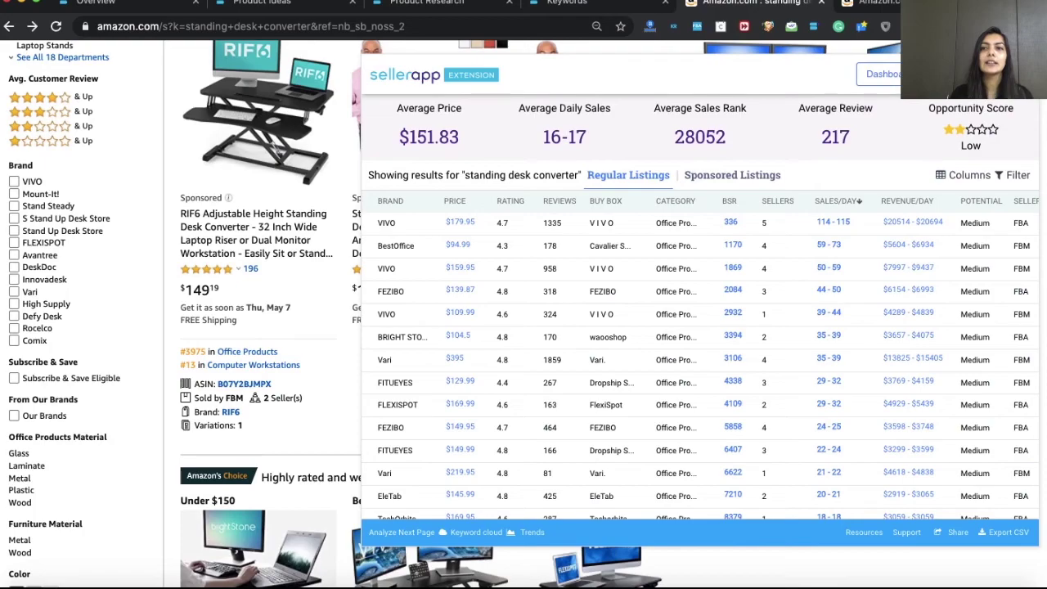
Close the SellerApp extension and browse the Amazon search results, comparing the desk converters' listings, brands, prices and ratings
left_click(1017, 75)
scroll(734, 198, "up", 5)
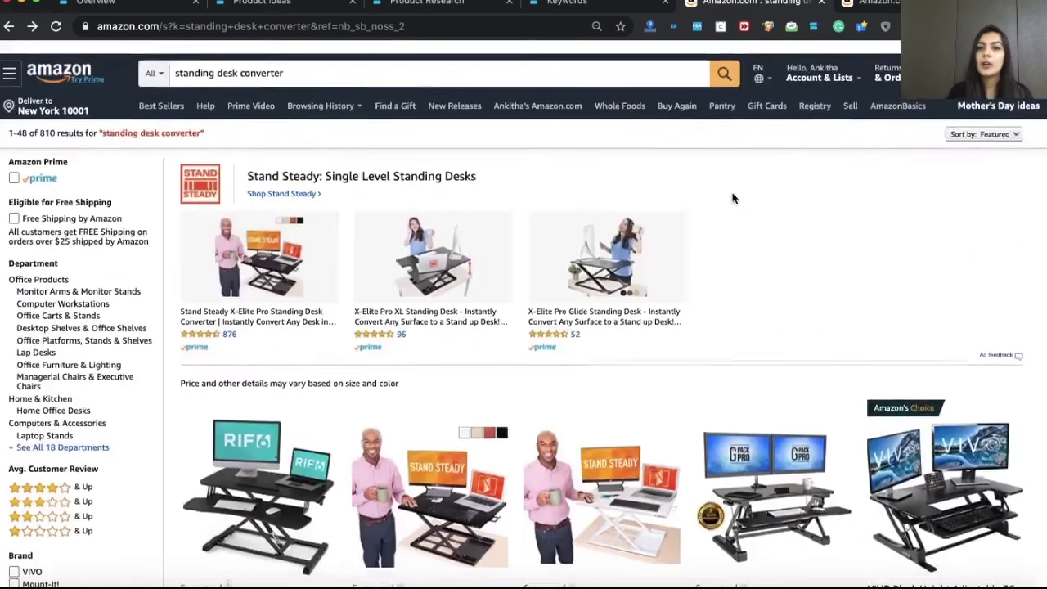
scroll(734, 199, "down", 6)
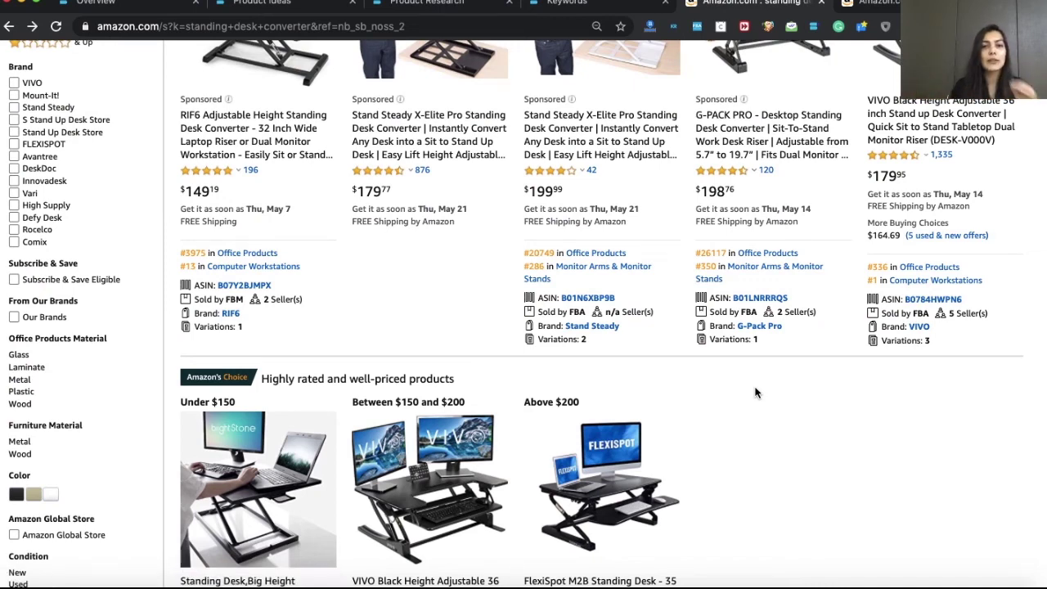
scroll(755, 392, "down", 3)
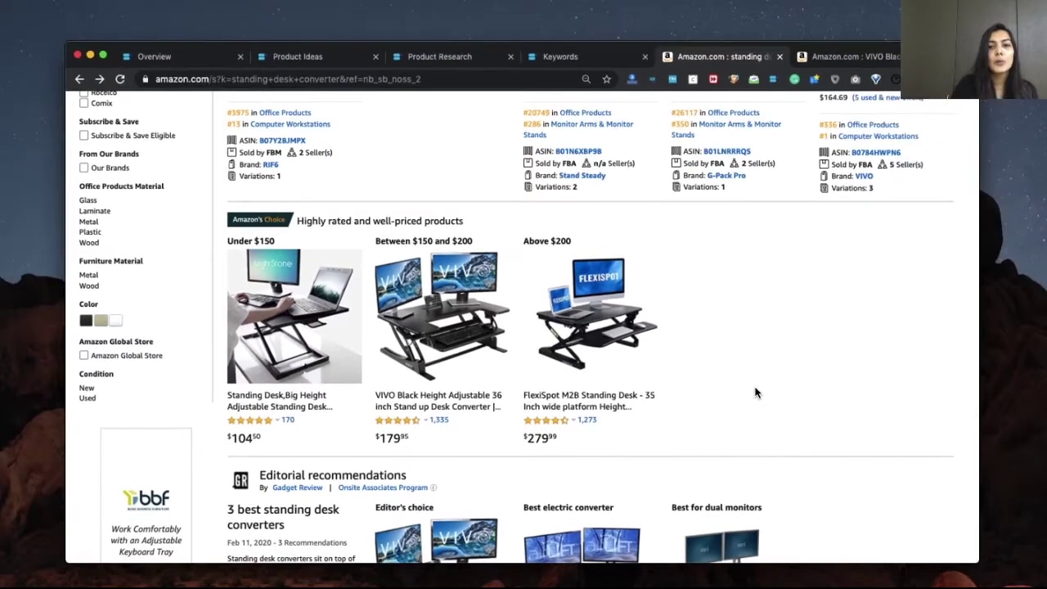
scroll(755, 392, "up", 10)
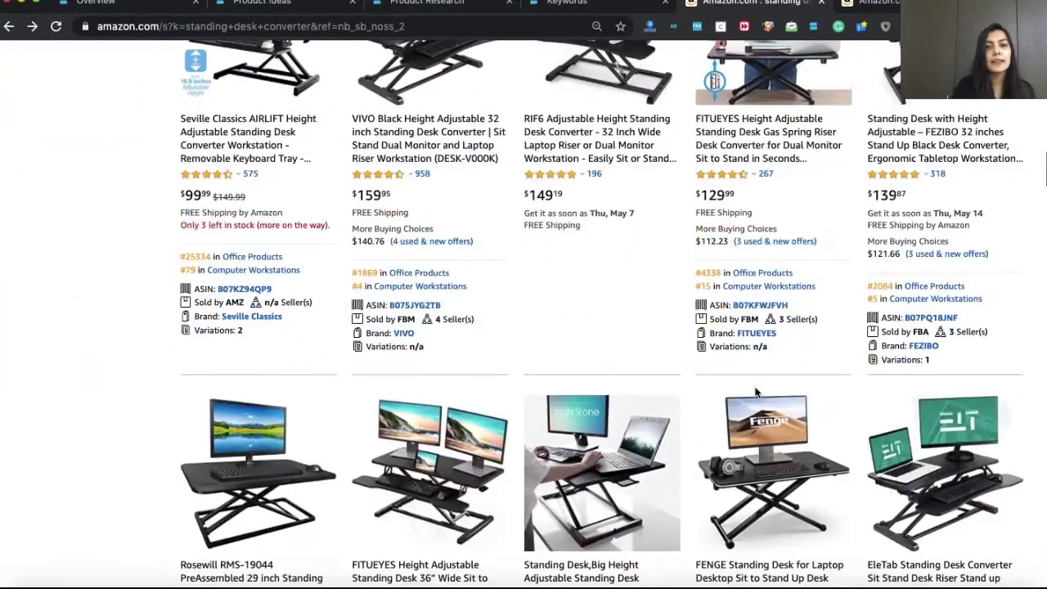
scroll(756, 393, "down", 5)
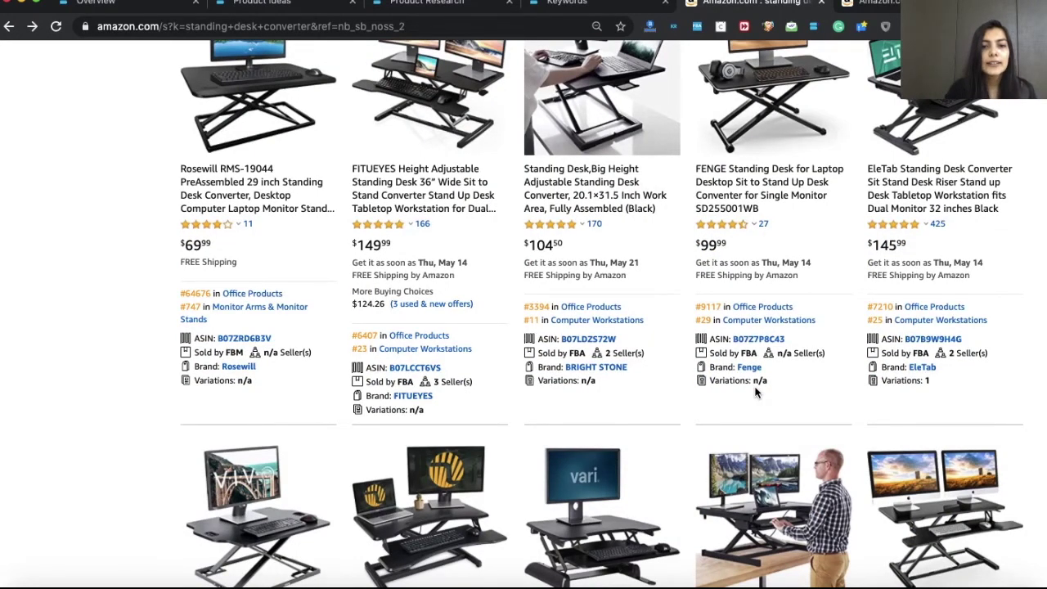
scroll(756, 392, "down", 3)
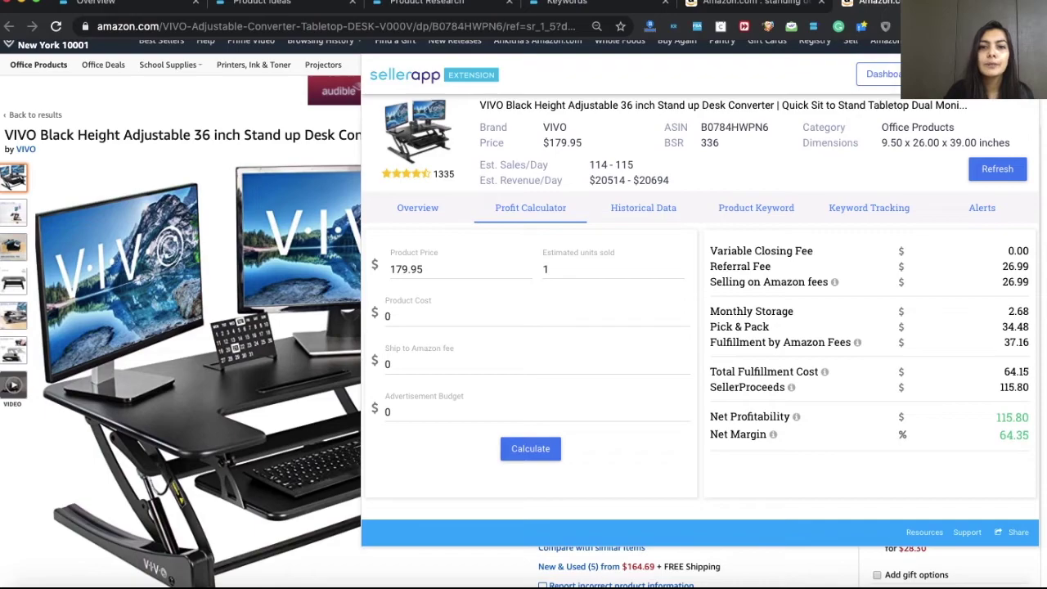
On the VIVO 36 inch desk converter's product page, close the extension and examine the customer reviews and the review topics
key("Escape")
scroll(752, 360, "down", 20)
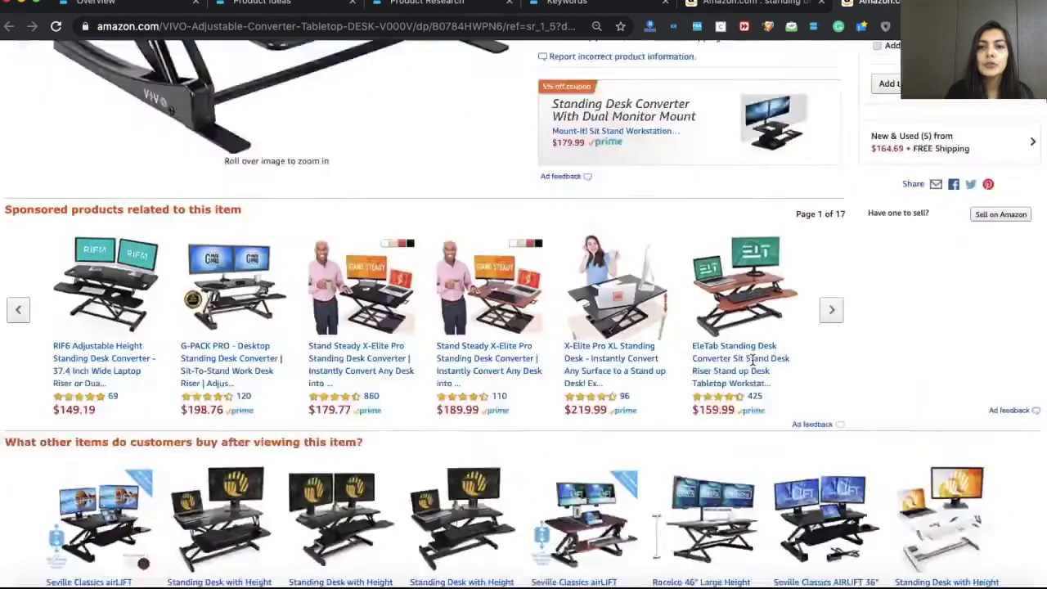
scroll(752, 360, "down", 20)
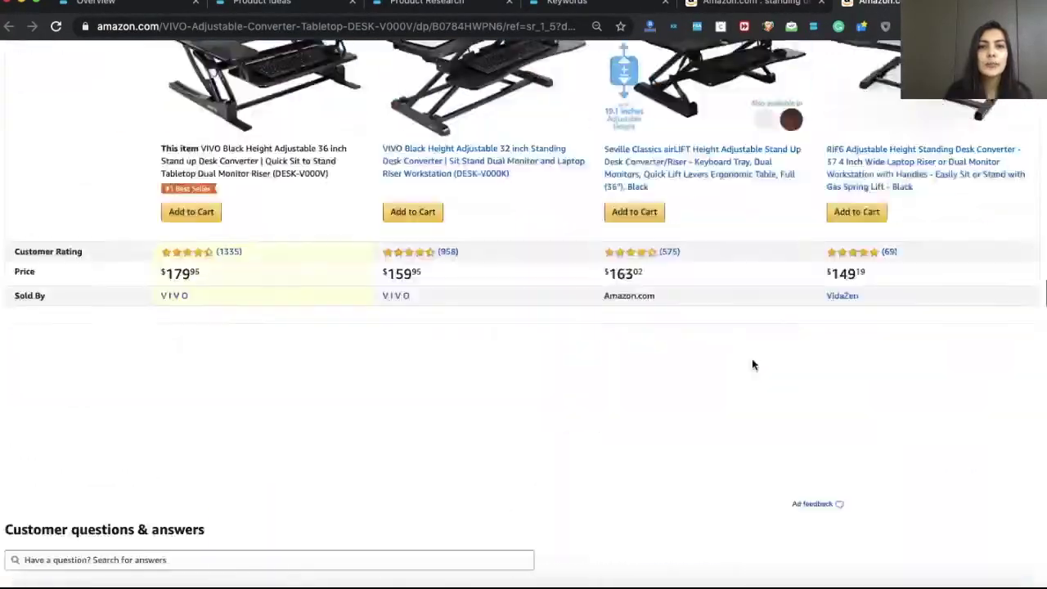
scroll(753, 365, "down", 5)
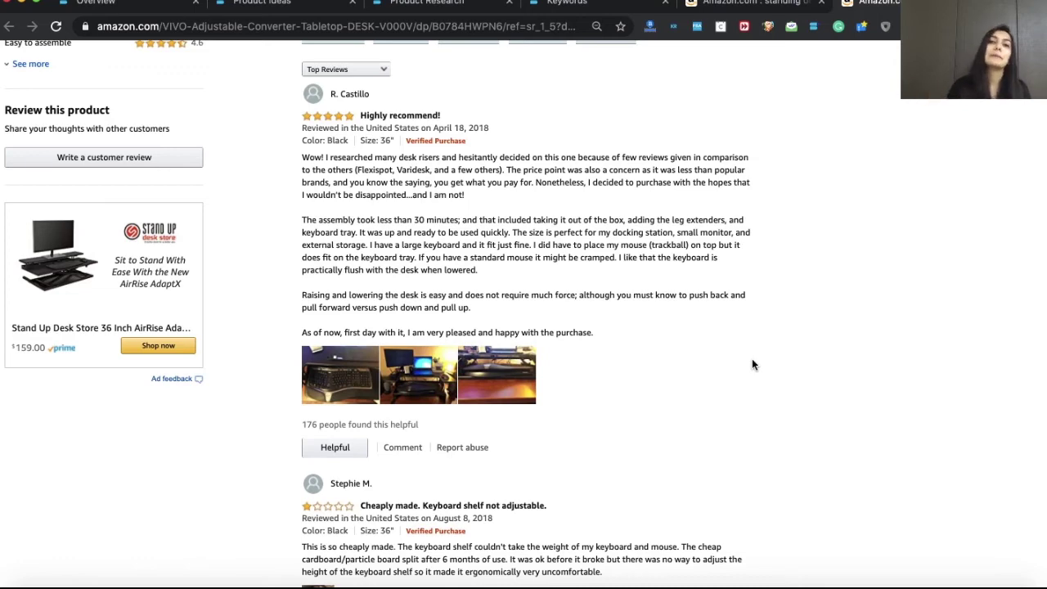
scroll(752, 364, "up", 3)
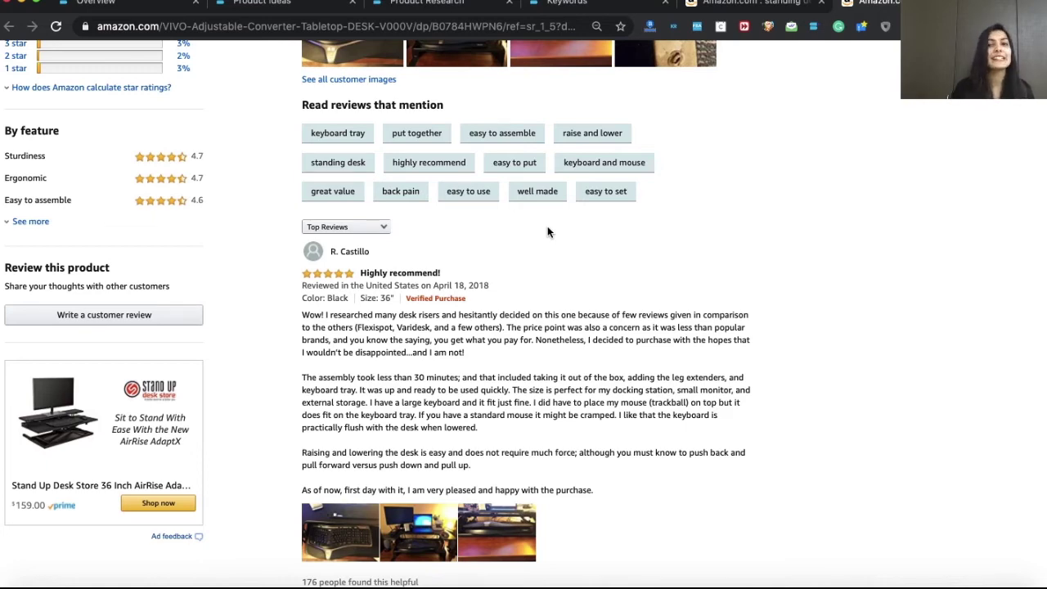
Check the Amazon's Choice picks in the search results and go back to the title and price details of the VIVO product page
left_click(754, 11)
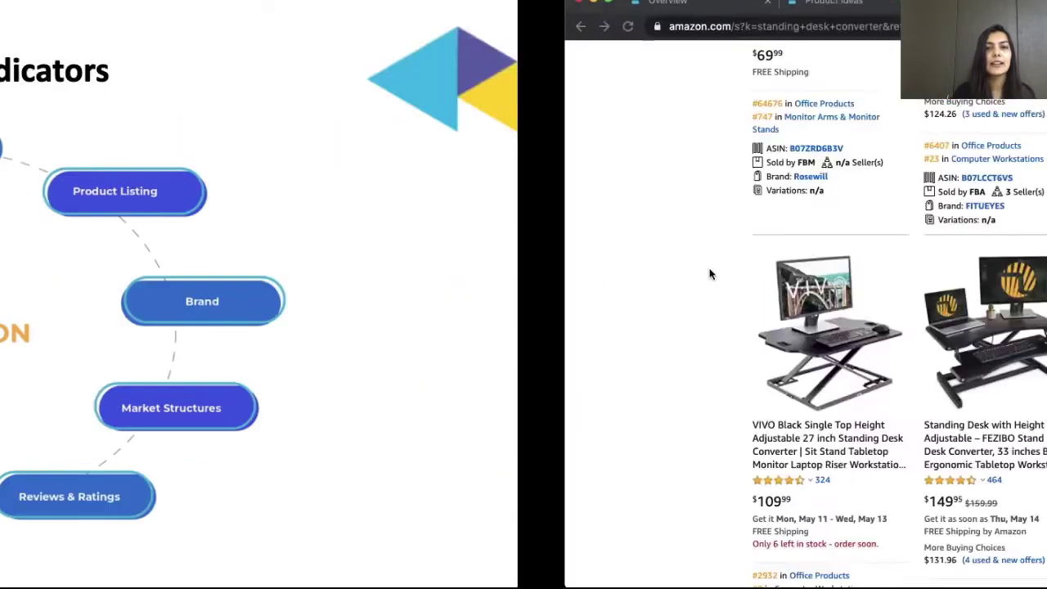
scroll(709, 274, "up", 15)
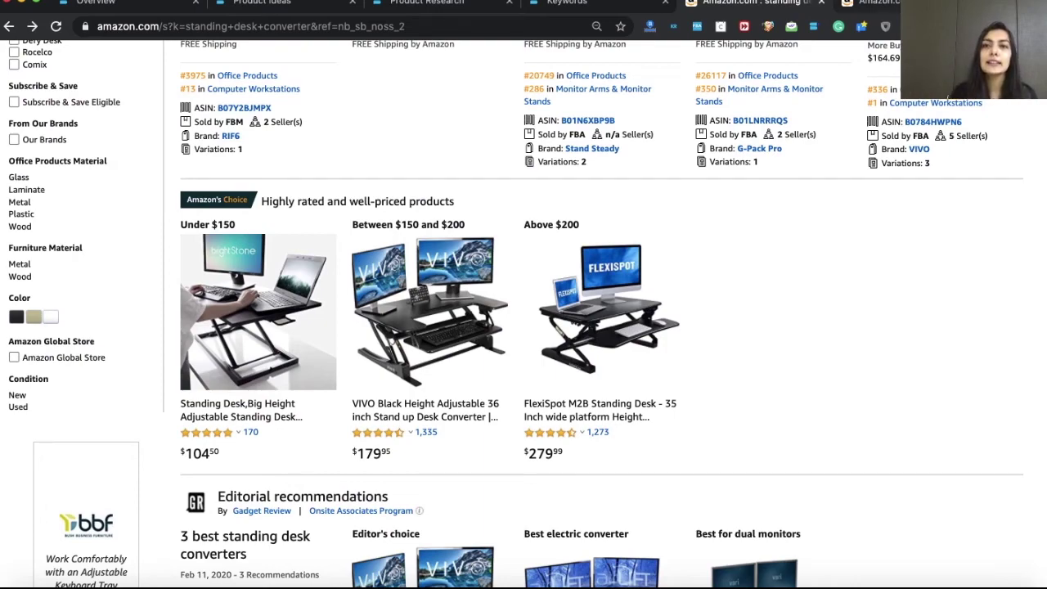
left_click(879, 4)
scroll(797, 211, "up", 20)
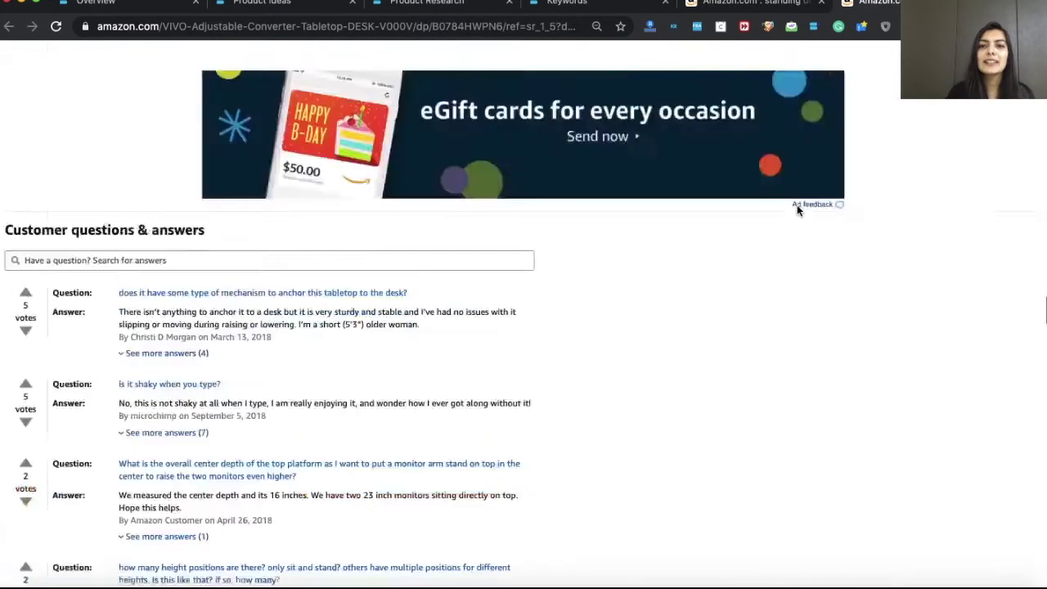
scroll(797, 210, "up", 10)
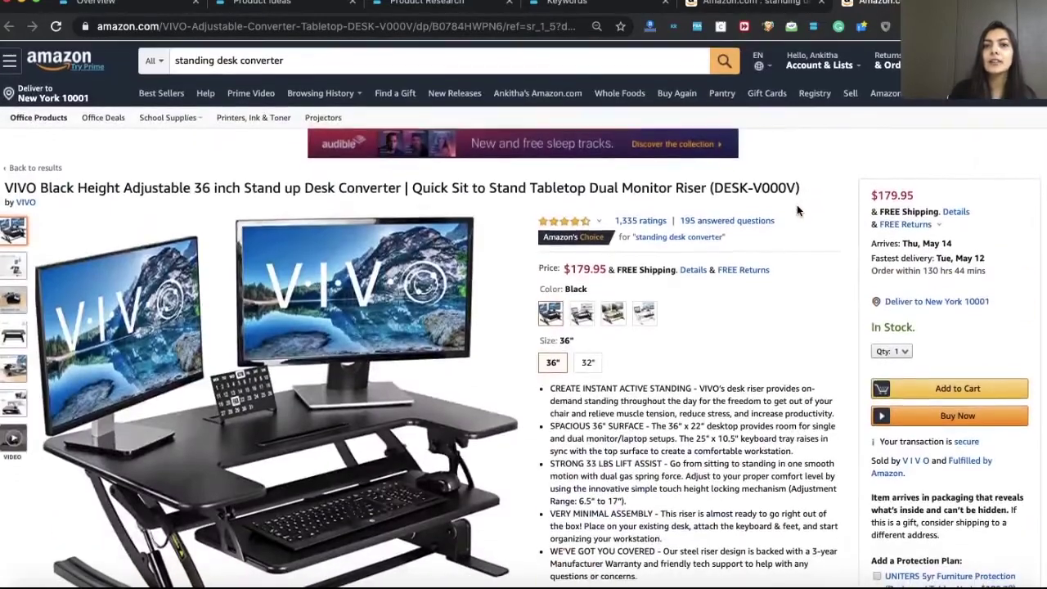
Return to the search results and compare the sponsored, Amazon's Choice, editorial and regular listings by brand, price, rating and review count
left_click(710, 4)
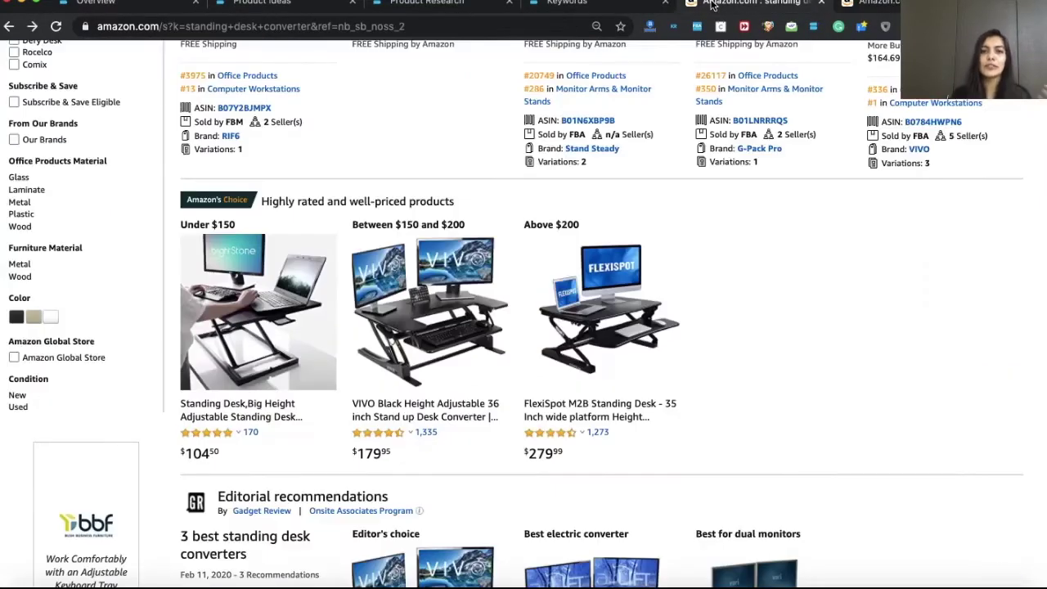
scroll(751, 472, "up", 8)
scroll(750, 473, "down", 4)
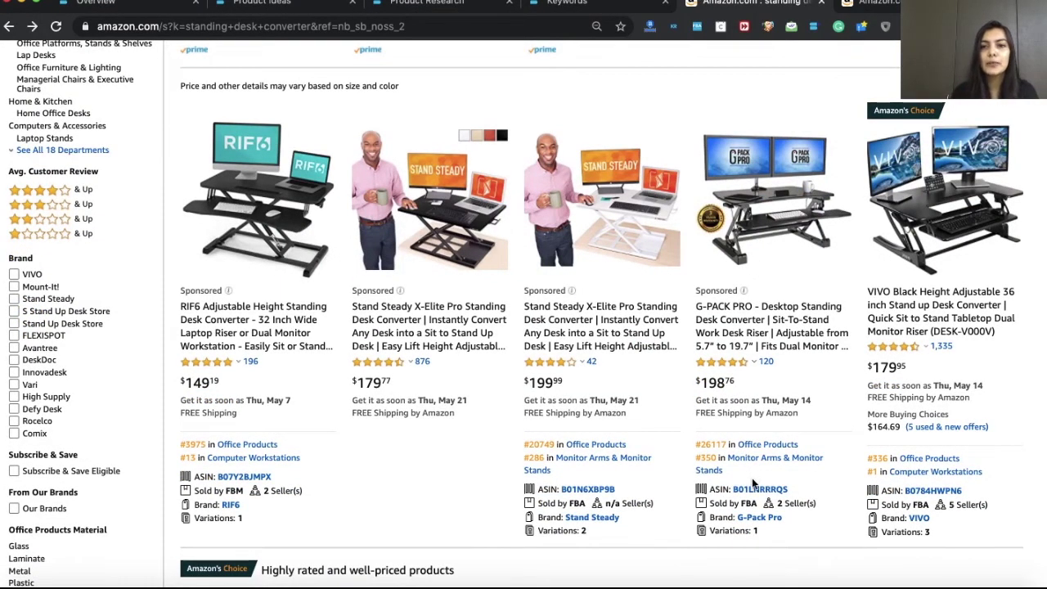
scroll(753, 483, "down", 1)
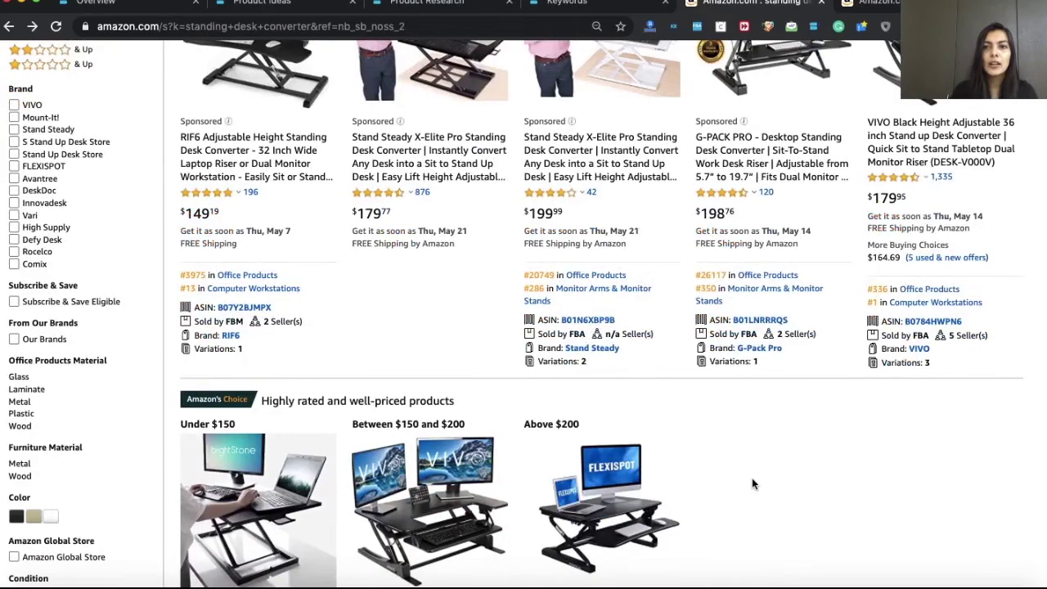
scroll(752, 477, "down", 3)
scroll(753, 483, "down", 6)
scroll(753, 482, "down", 2)
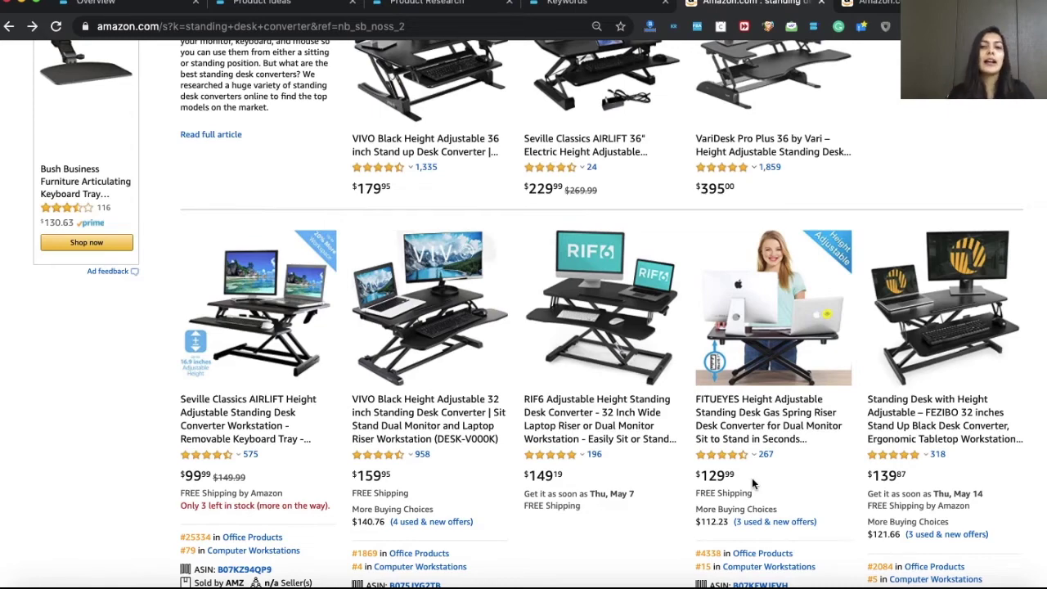
Reopen the VIVO desk converter's product page and view the gallery image showing its dimensions and weight capacity
left_click(873, 6)
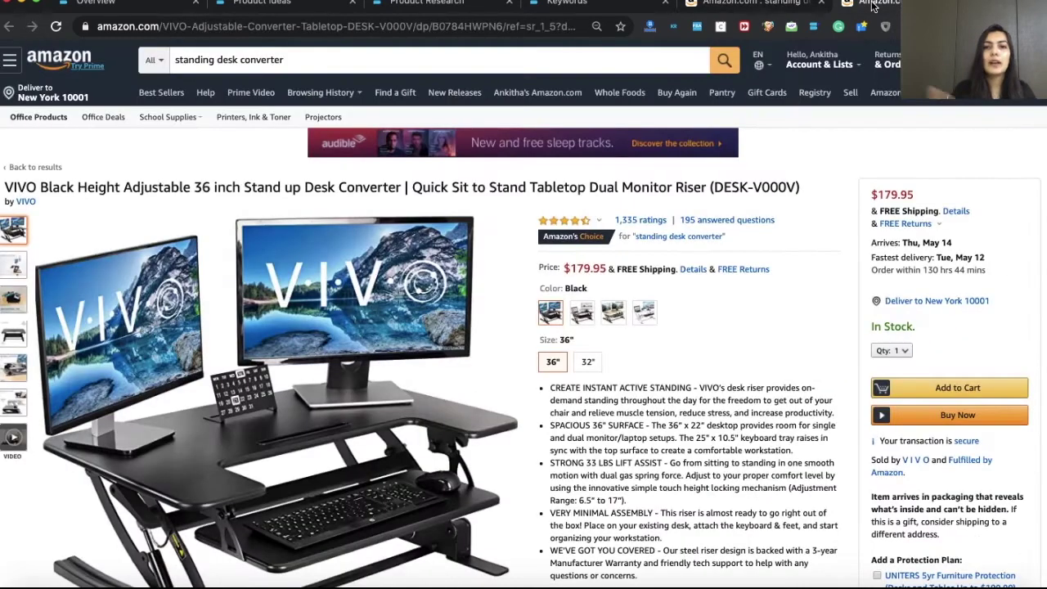
scroll(754, 431, "down", 3)
scroll(755, 432, "up", 2)
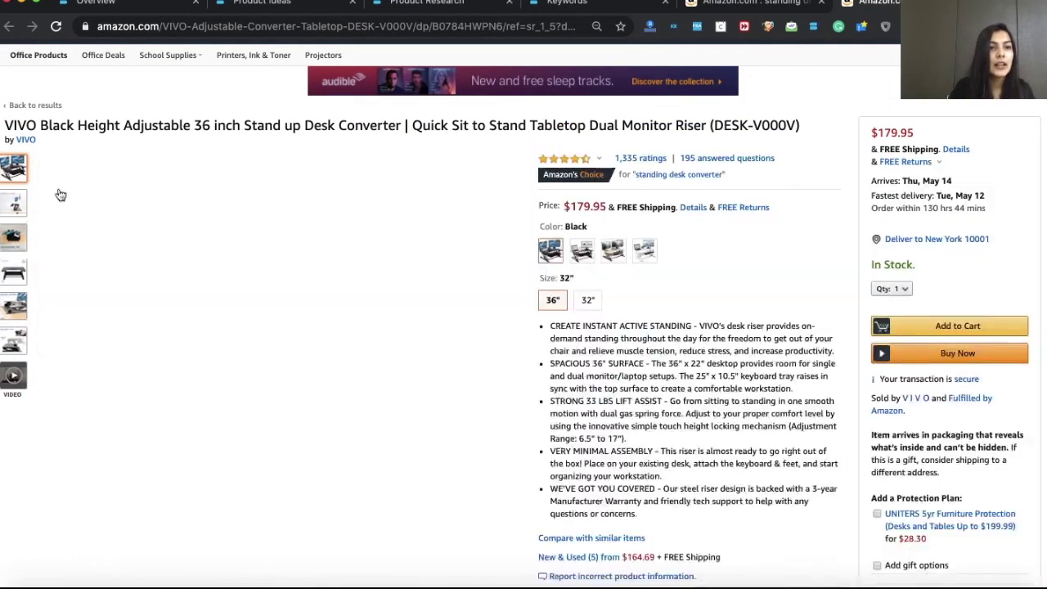
mouse_move(14, 201)
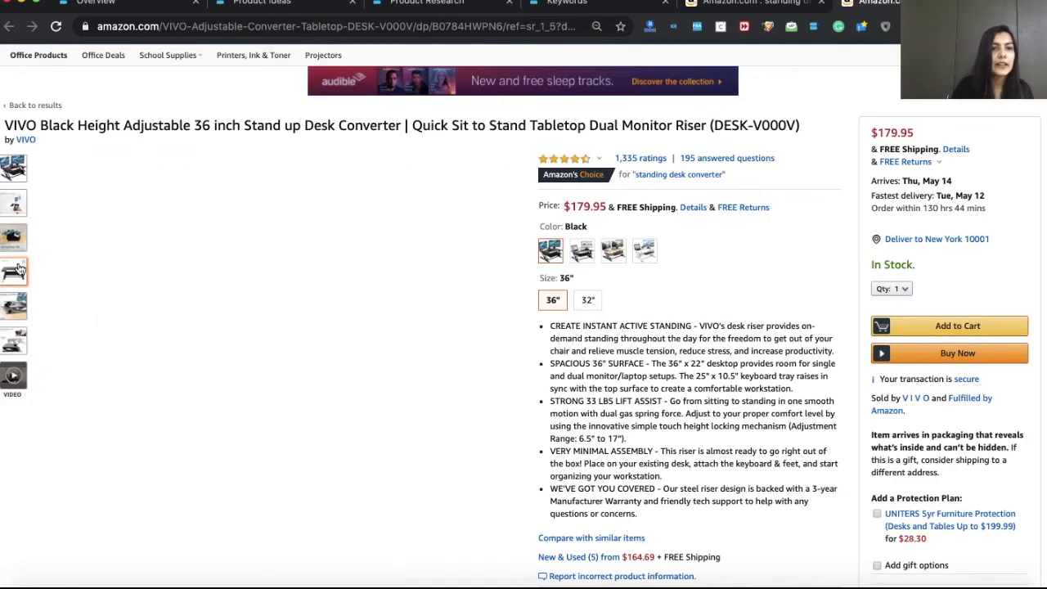
mouse_move(18, 278)
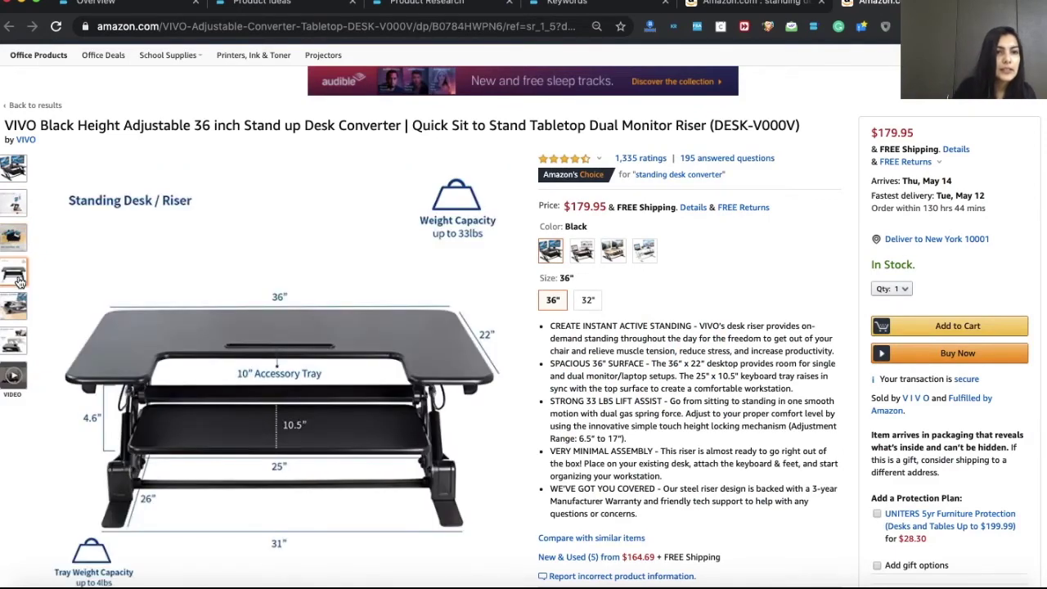
View the VIVO desk converter's minimal assembly and main gallery images, and read the specs in its product description
mouse_move(13, 310)
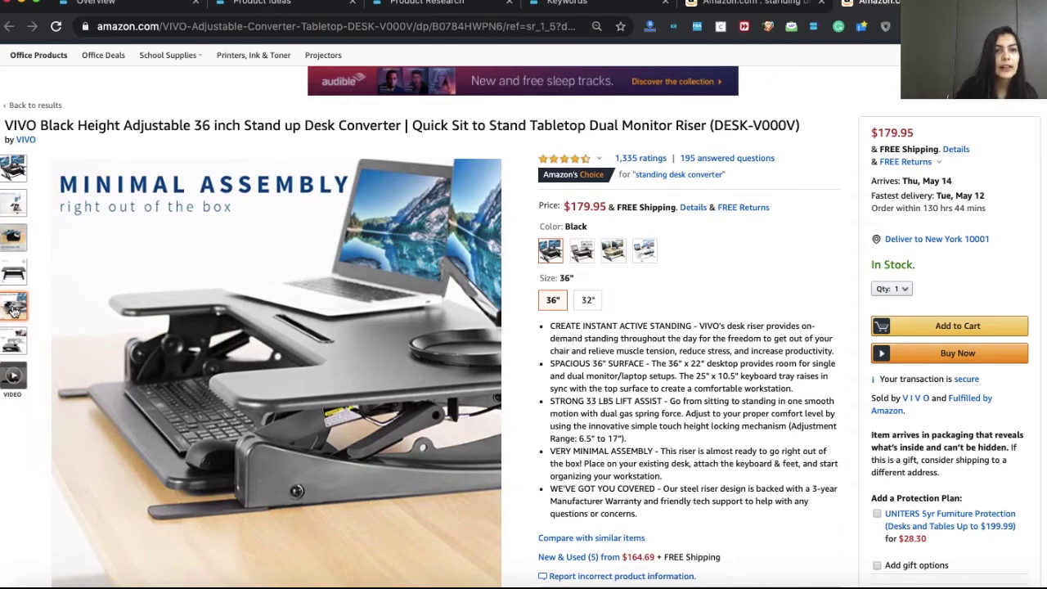
mouse_move(13, 169)
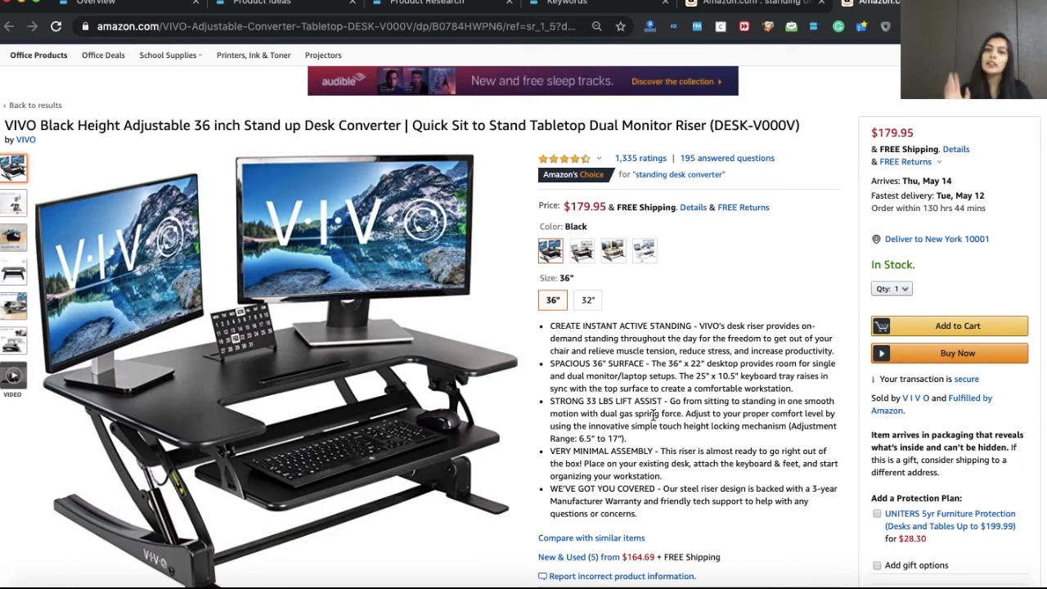
scroll(653, 416, "down", 15)
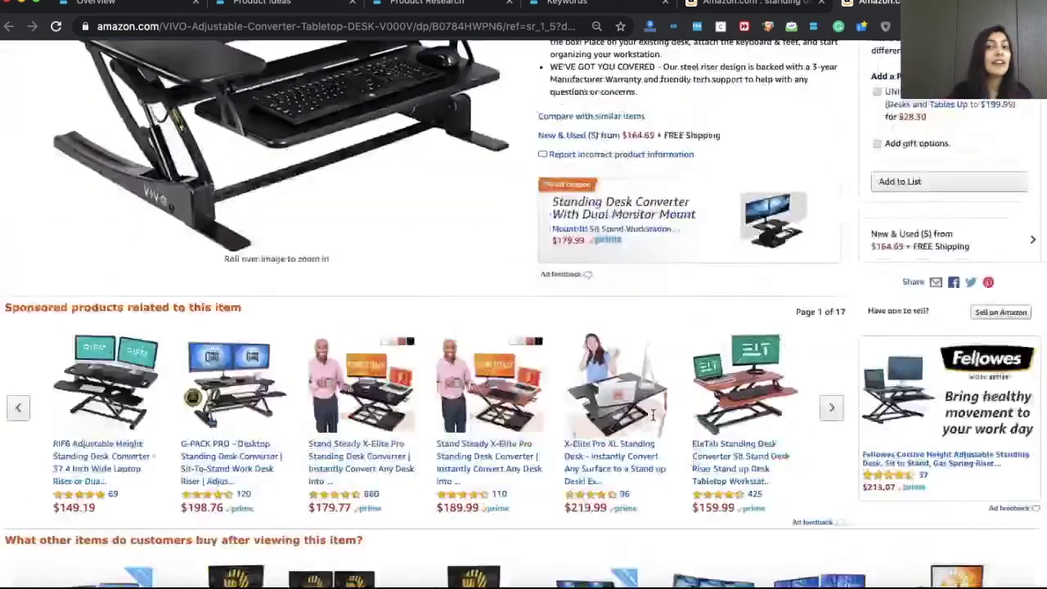
scroll(653, 419, "down", 7)
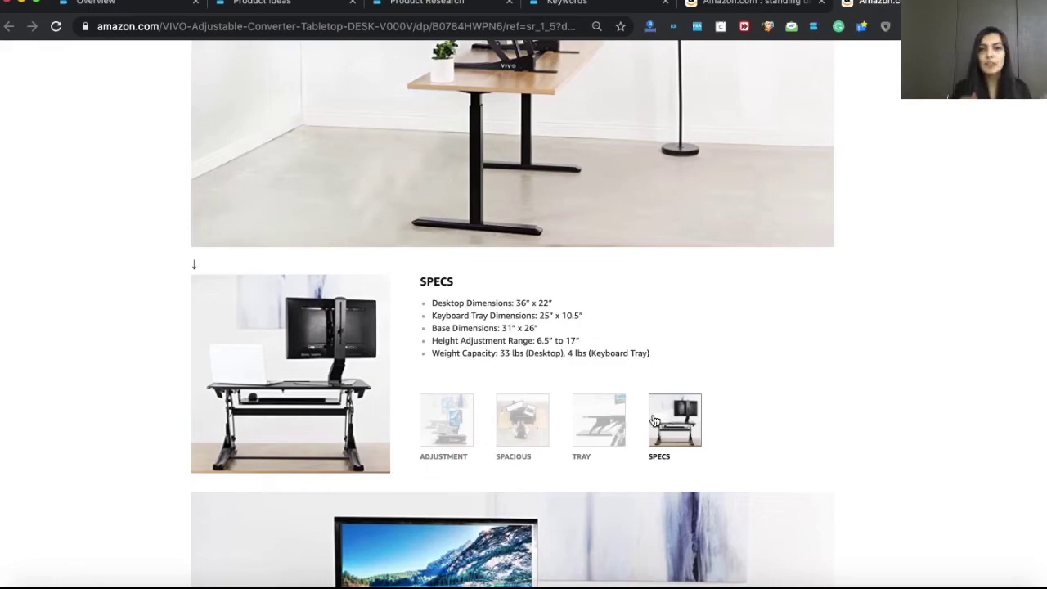
Return to the standing desk converter search results and compare the sponsored listings with the Amazon's Choice picks in each price range
left_click(765, 8)
scroll(728, 212, "down", 10)
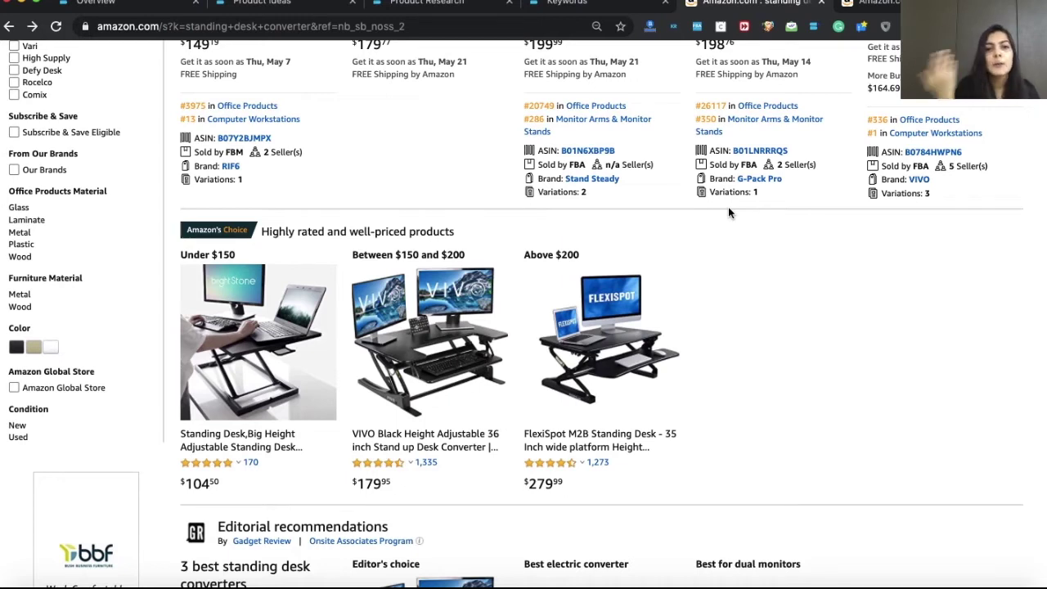
scroll(728, 213, "up", 15)
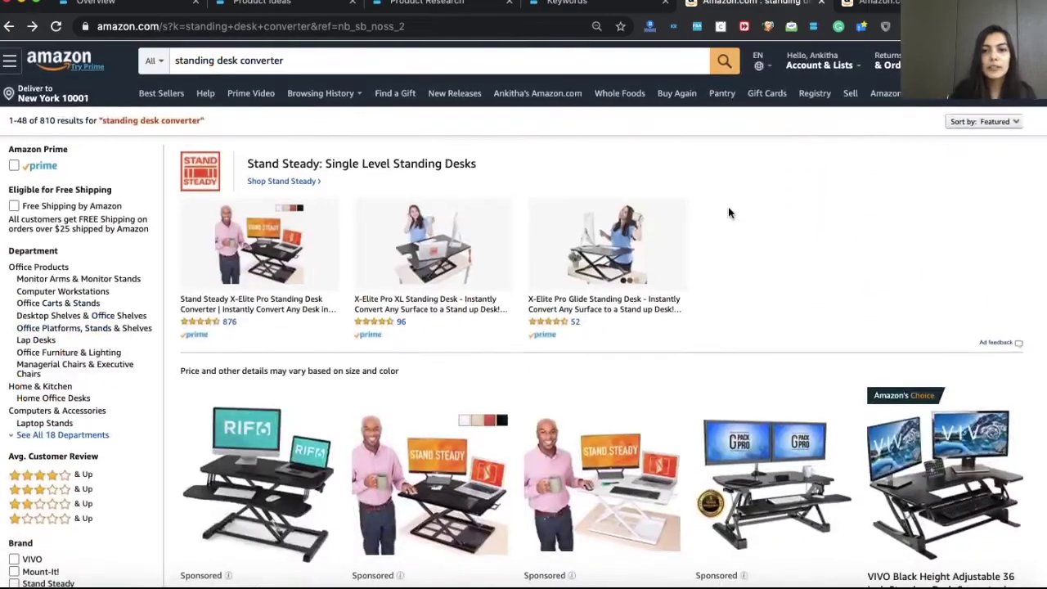
scroll(747, 225, "down", 10)
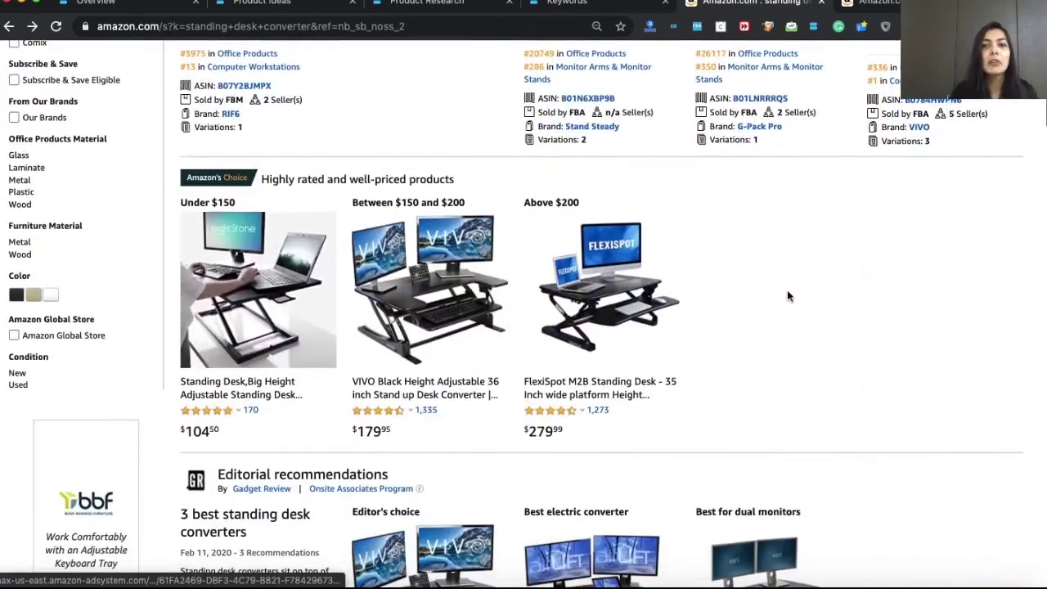
scroll(787, 294, "up", 4)
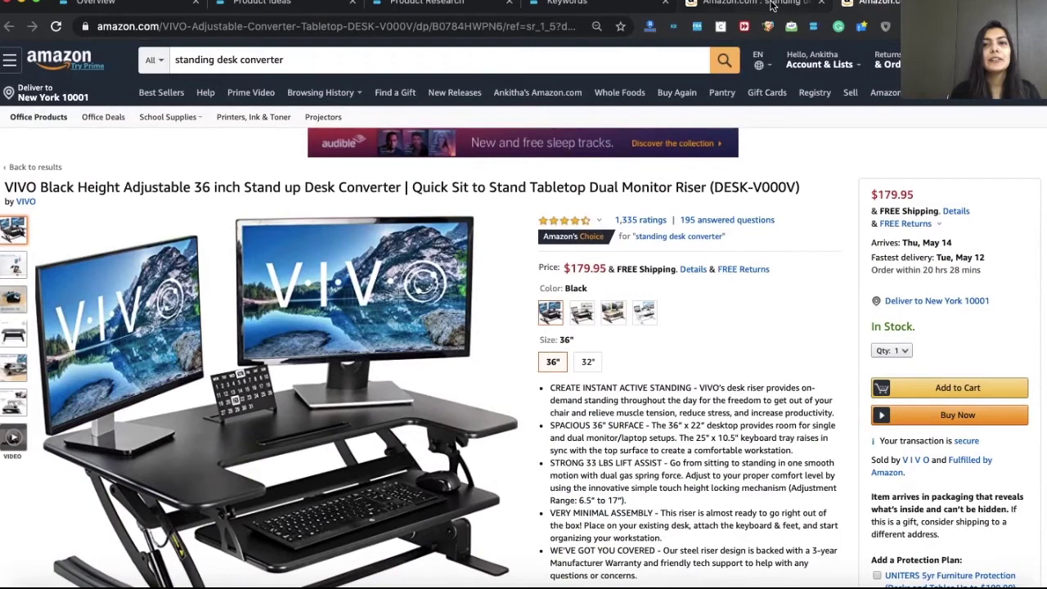
left_click(771, 5)
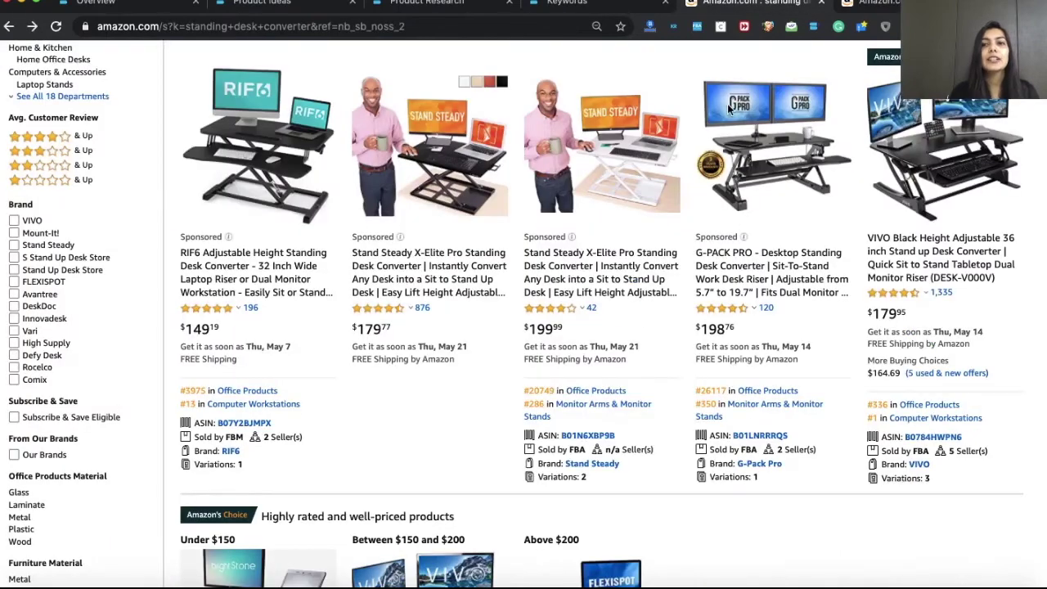
Open the SellerApp extension on the search results and examine the regular listings' prices, reviews, sales rank, daily sales and revenue
left_click(811, 29)
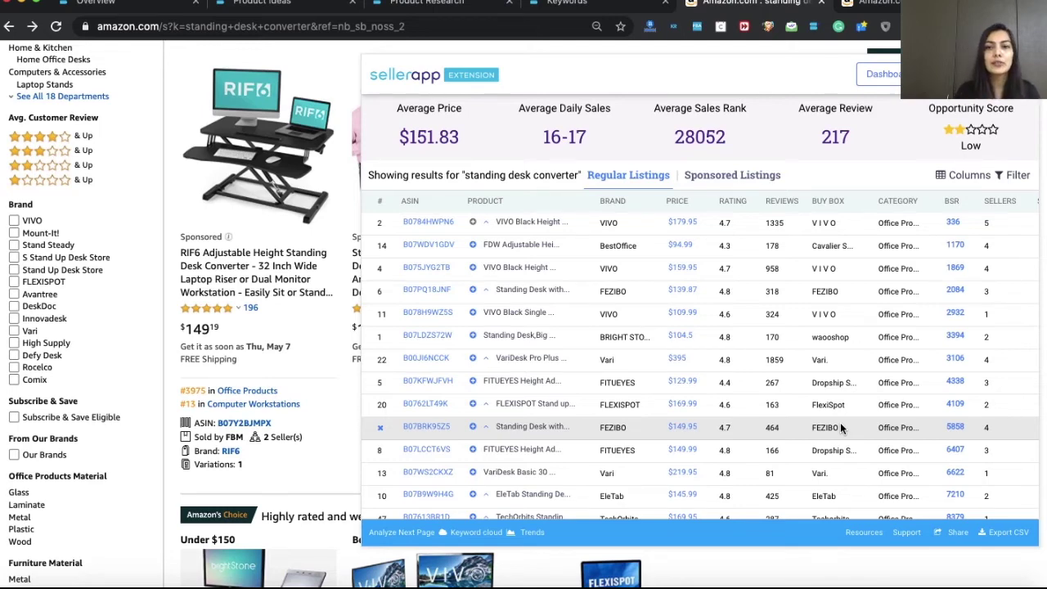
scroll(840, 424, "down", 4)
scroll(840, 424, "down", 7)
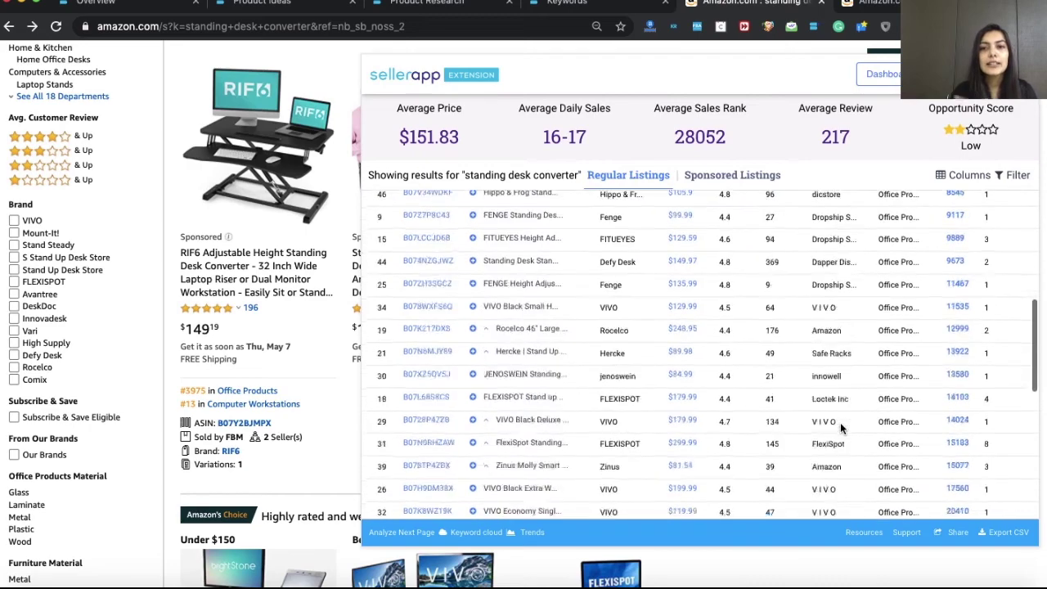
scroll(840, 422, "up", 11)
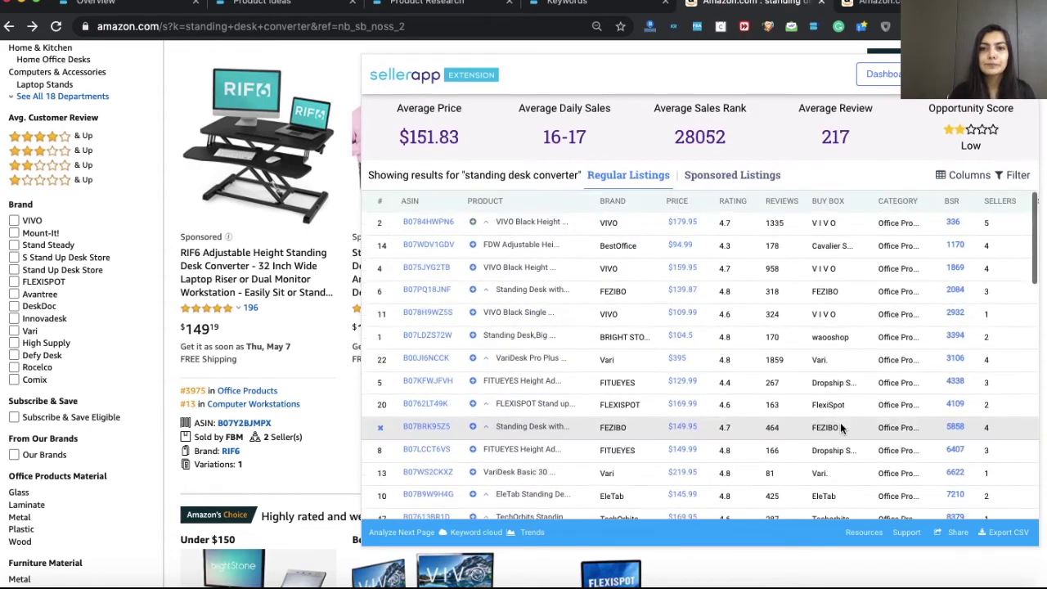
scroll(840, 422, "down", 10)
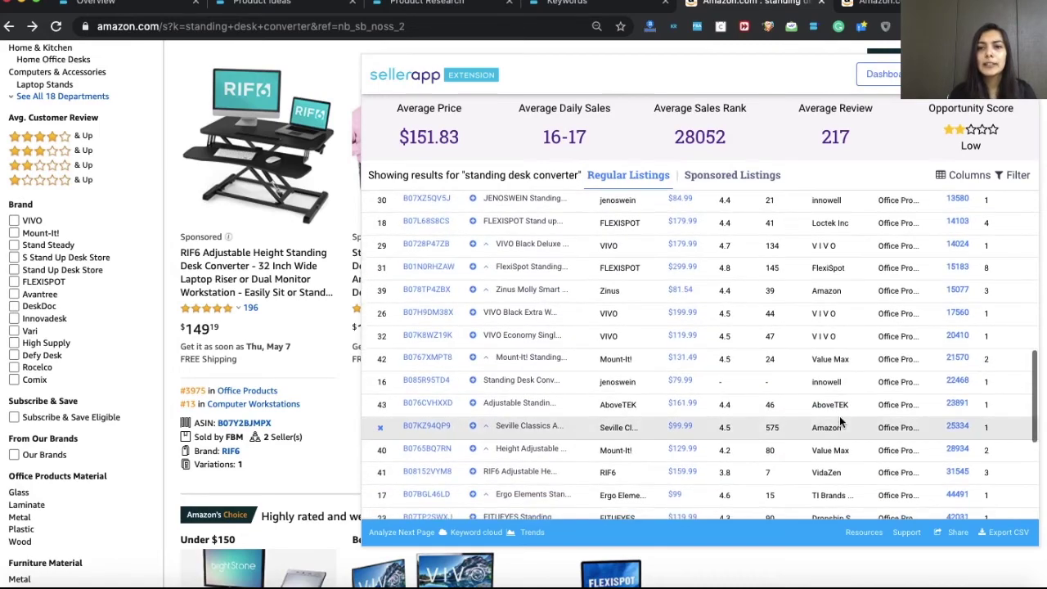
scroll(840, 422, "down", 5)
scroll(839, 415, "up", 15)
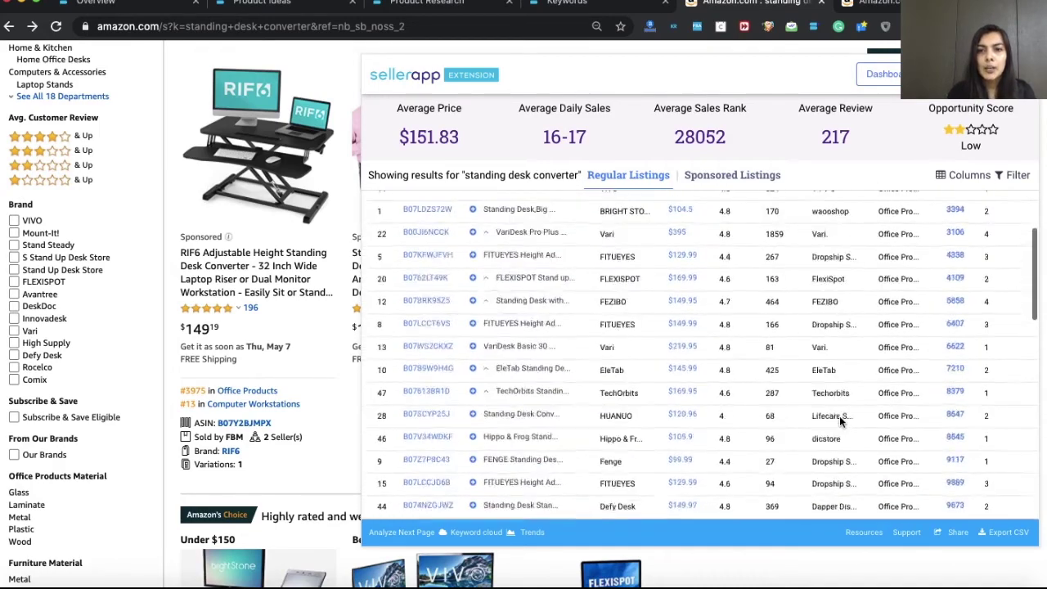
scroll(839, 416, "right", 5)
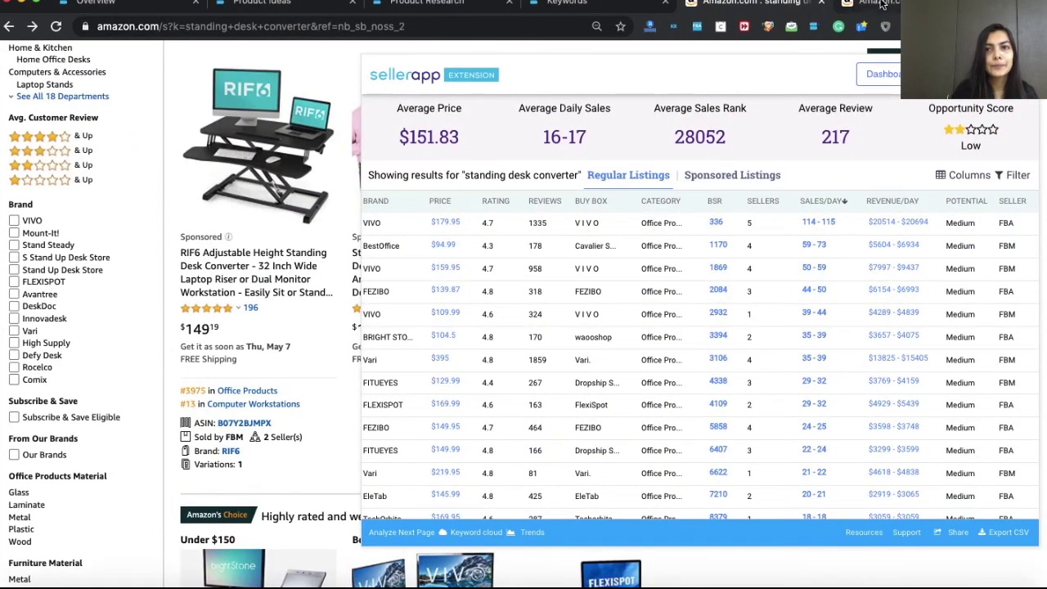
Revisit the VIVO product page, and go back to the extension's results to examine the reviews and sales of the lower-selling brands
left_click(881, 4)
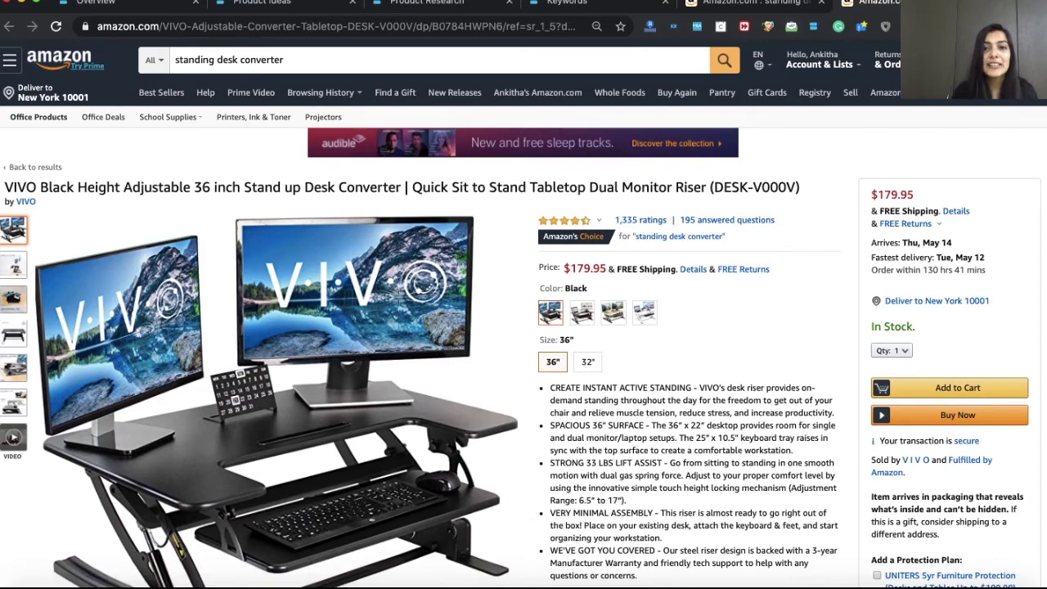
left_click(756, 5)
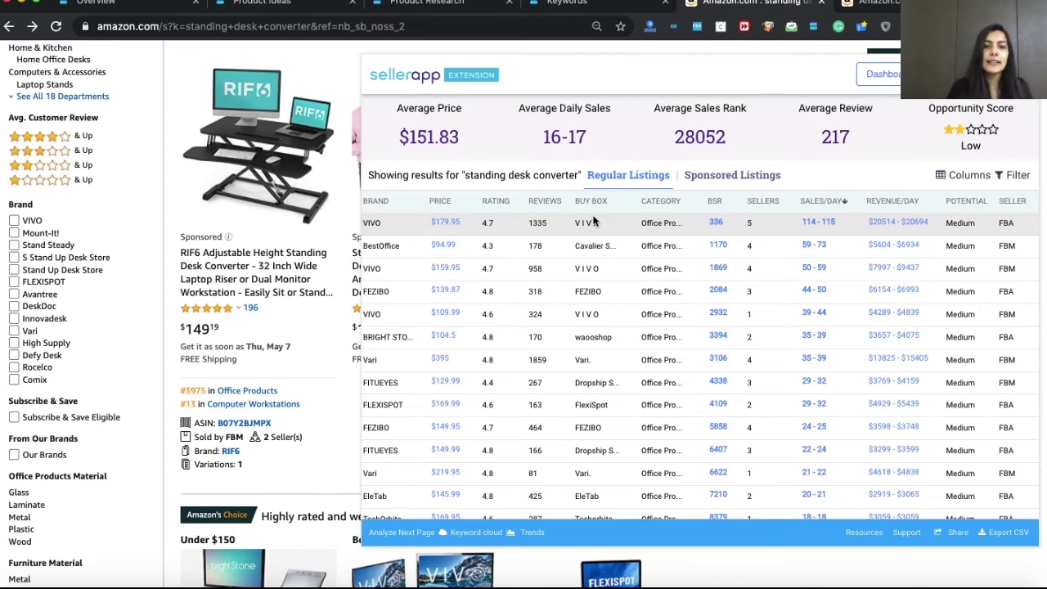
scroll(550, 309, "down", 3)
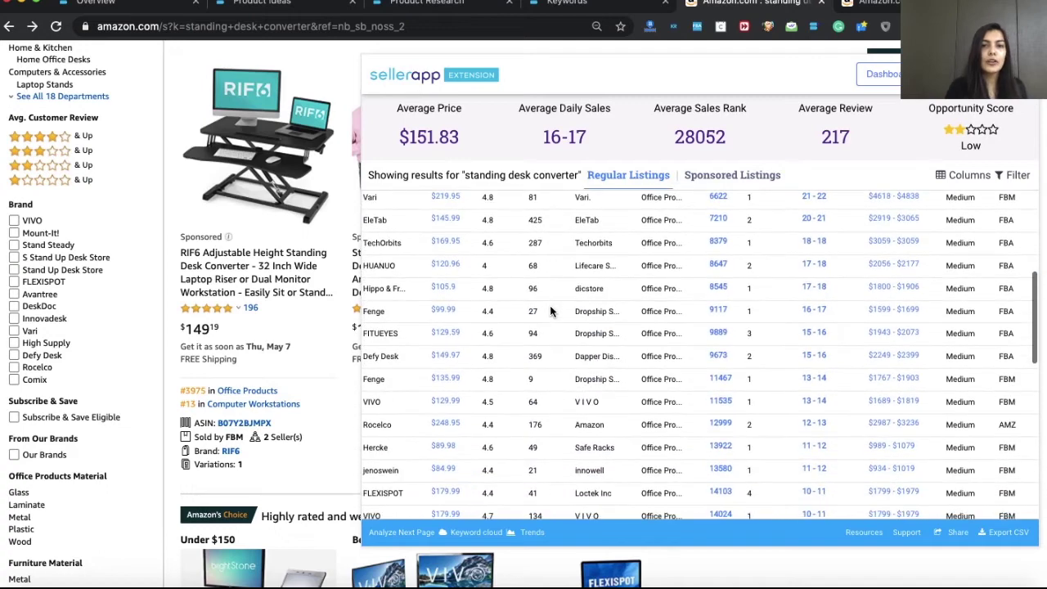
scroll(549, 311, "down", 6)
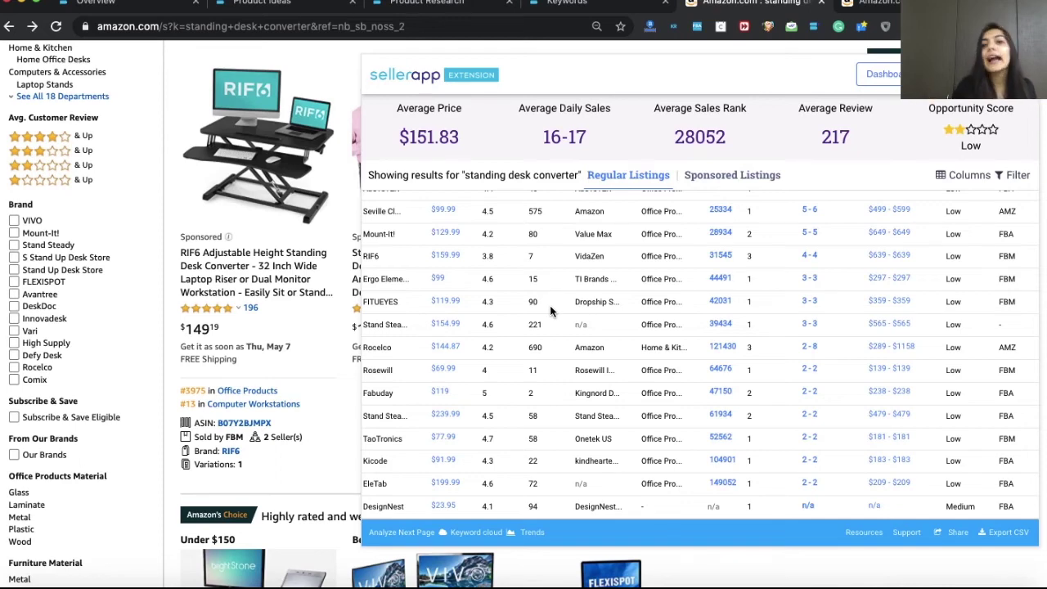
scroll(549, 309, "up", 5)
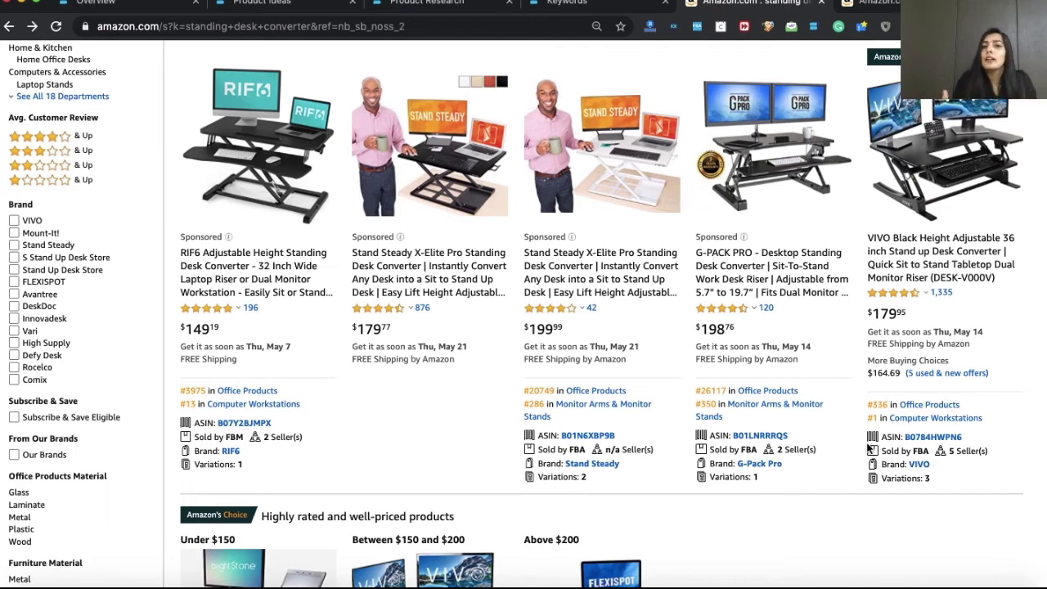
Review the extension's listing table again, close it, and compare the Stand Steady brand ad with the sponsored and Amazon's Choice listings
left_click(812, 29)
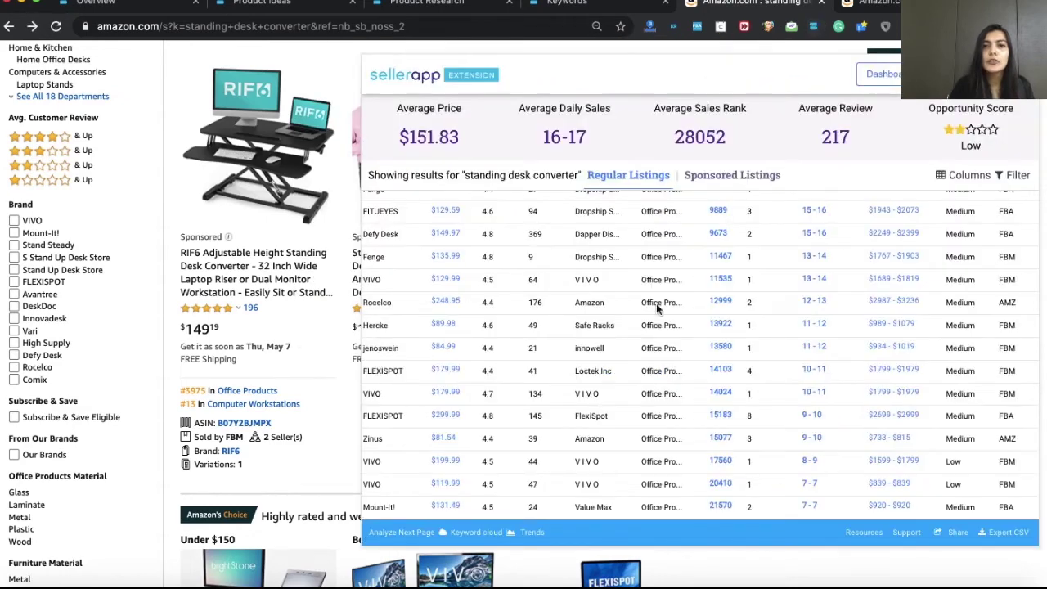
scroll(601, 279, "up", 10)
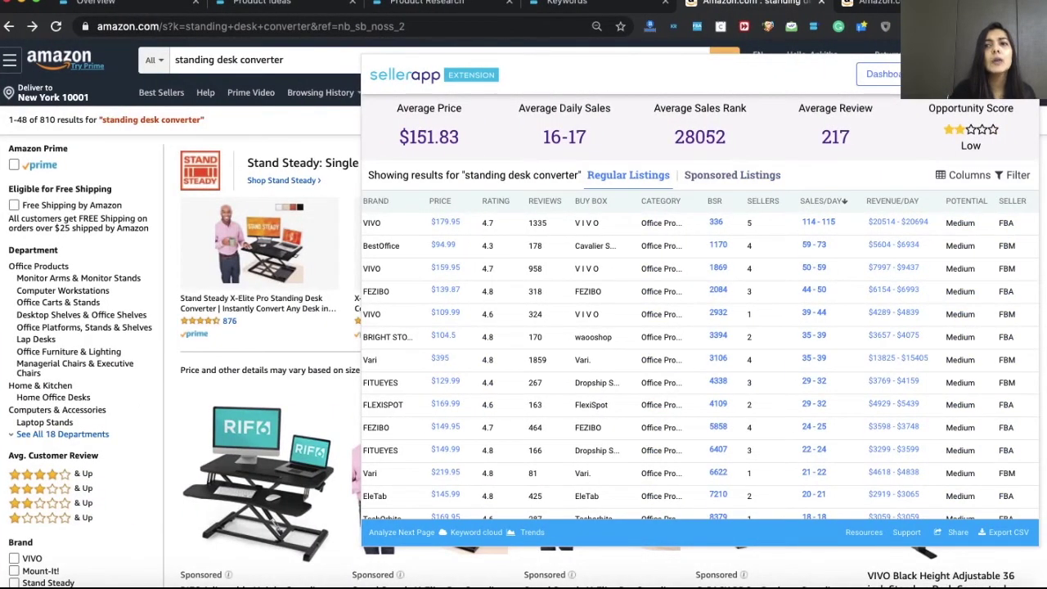
left_click(282, 250)
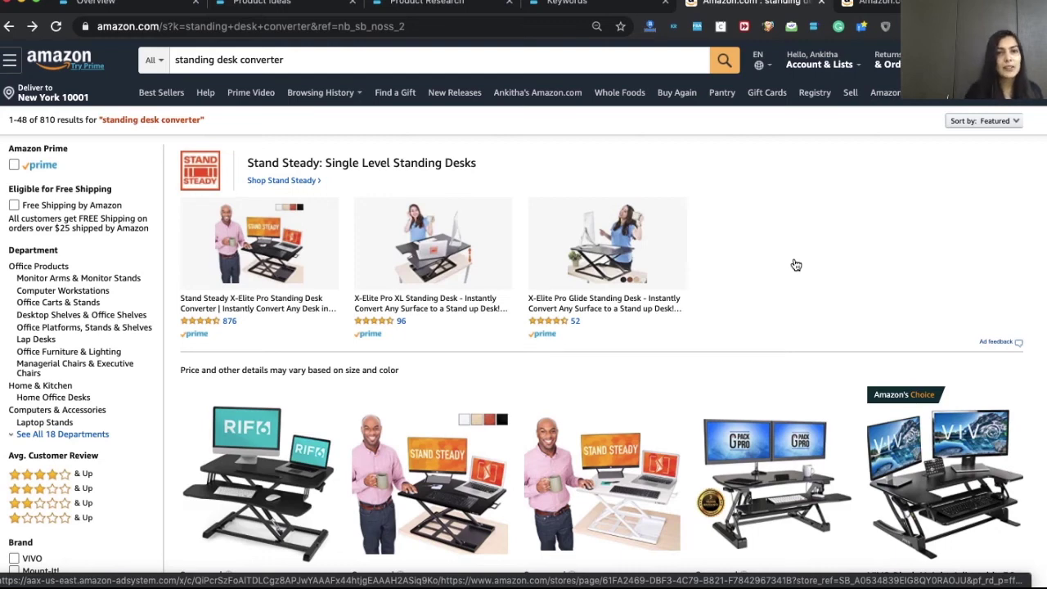
scroll(796, 264, "down", 2)
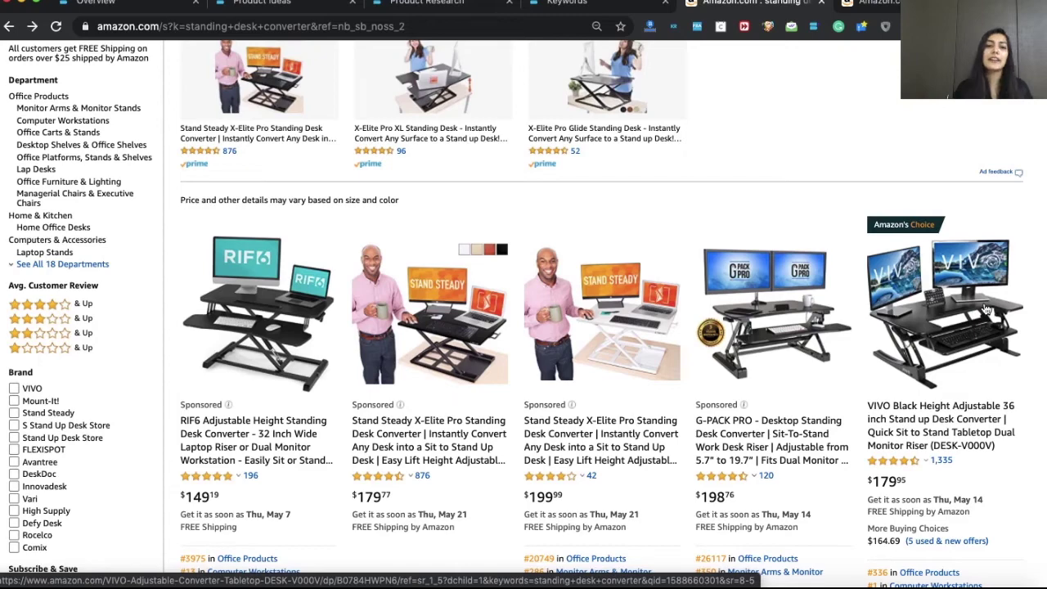
scroll(986, 309, "up", 3)
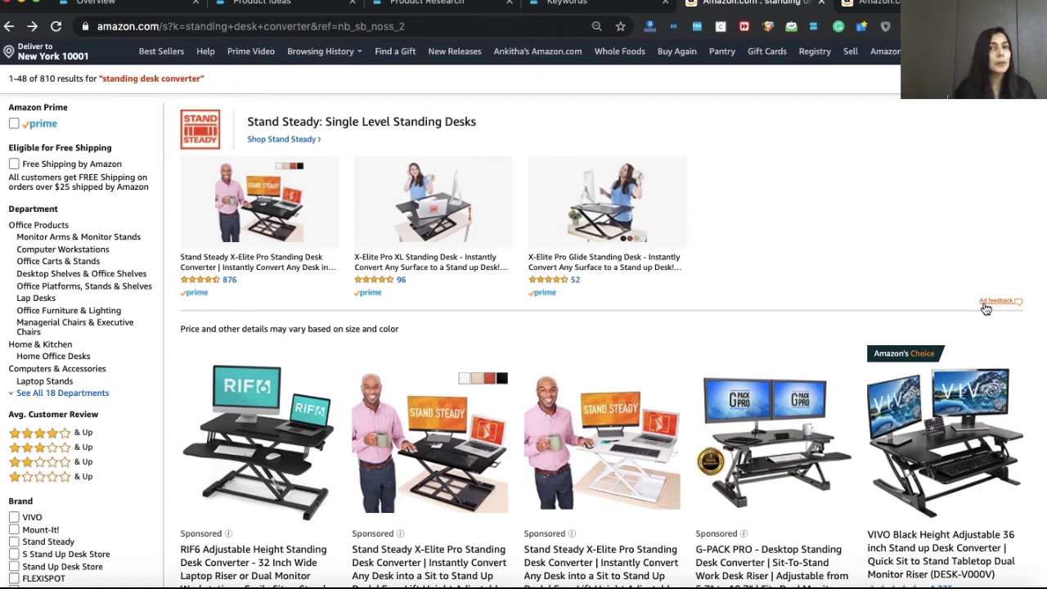
Examine the search volume, orders and CPC of the desk converter keywords in SellerApp and return to the Amazon search results
left_click(586, 7)
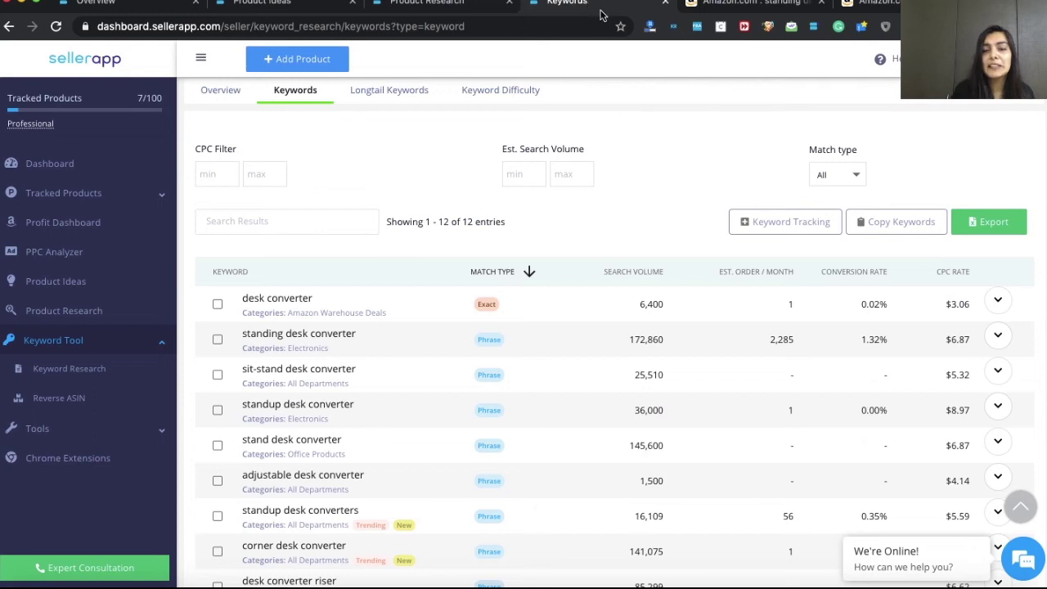
scroll(682, 169, "down", 2)
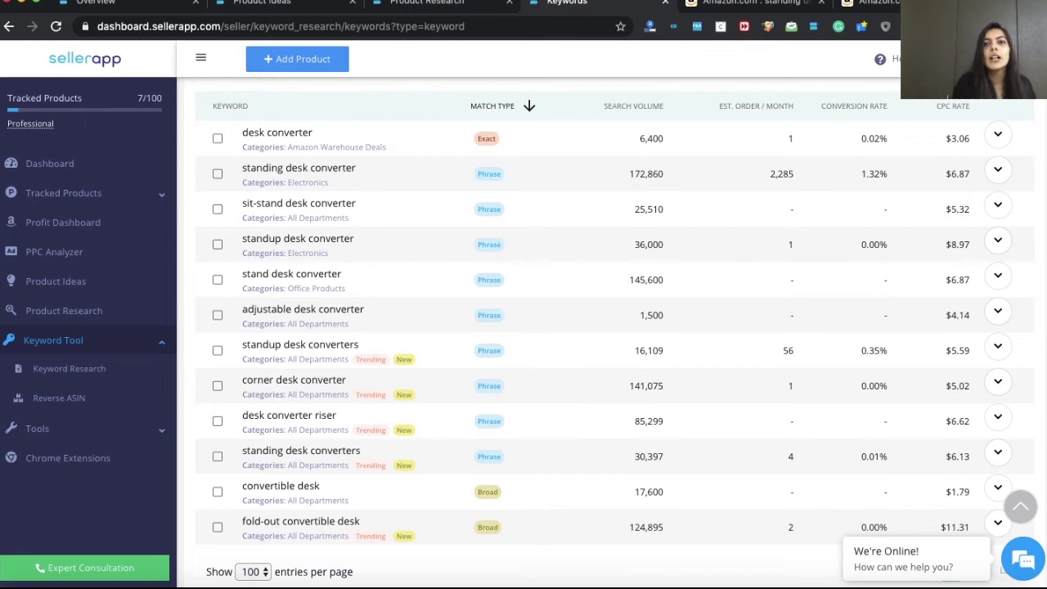
key("ctrl+Tab")
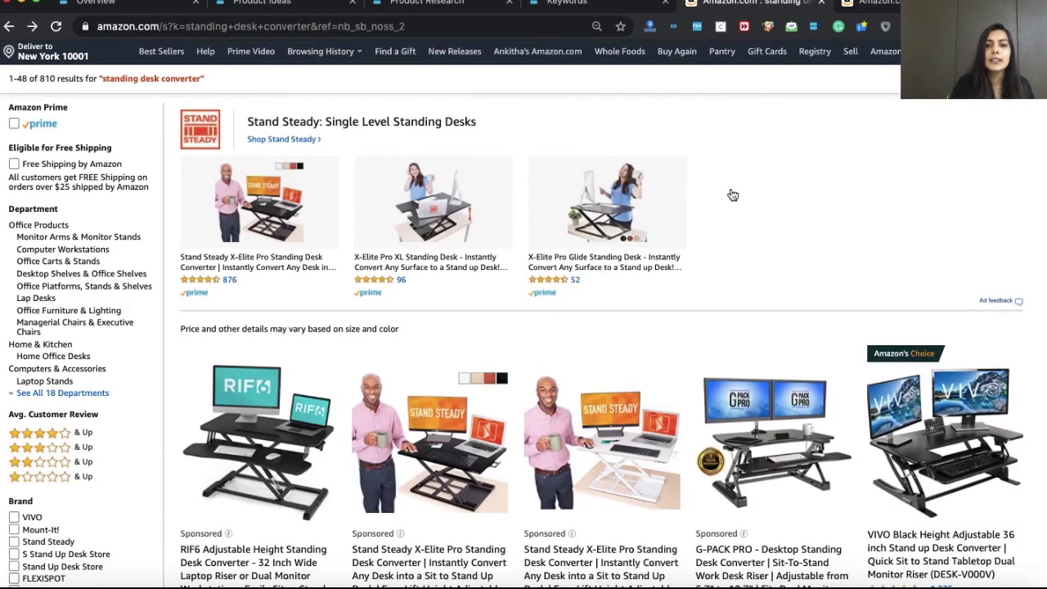
scroll(730, 190, "down", 2)
scroll(731, 191, "up", 1)
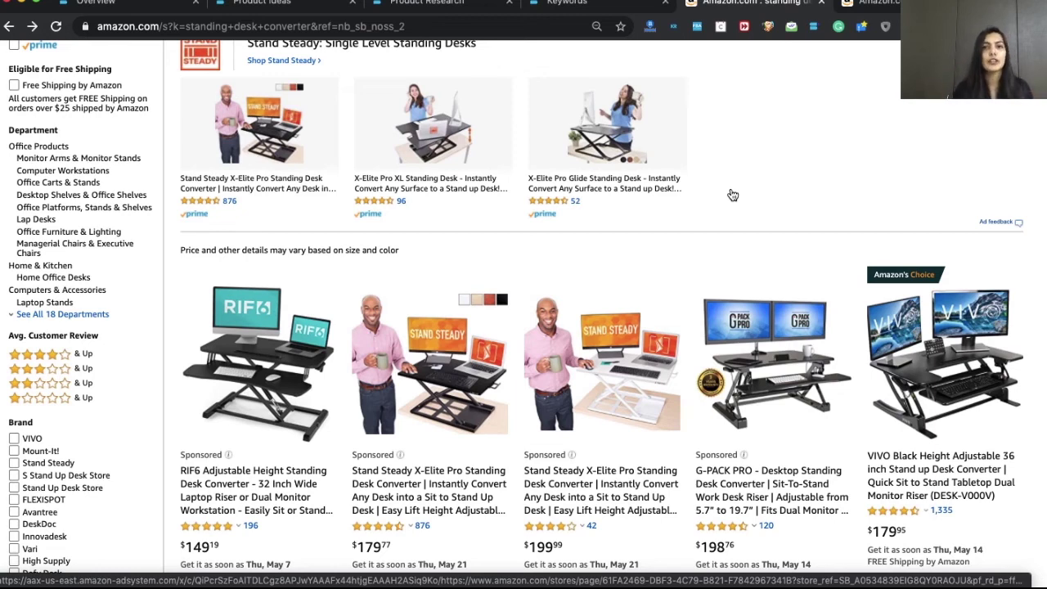
Check the presentation's Competition Indicators slide and open the SellerApp extension on the Amazon search results
key("ctrl+Left")
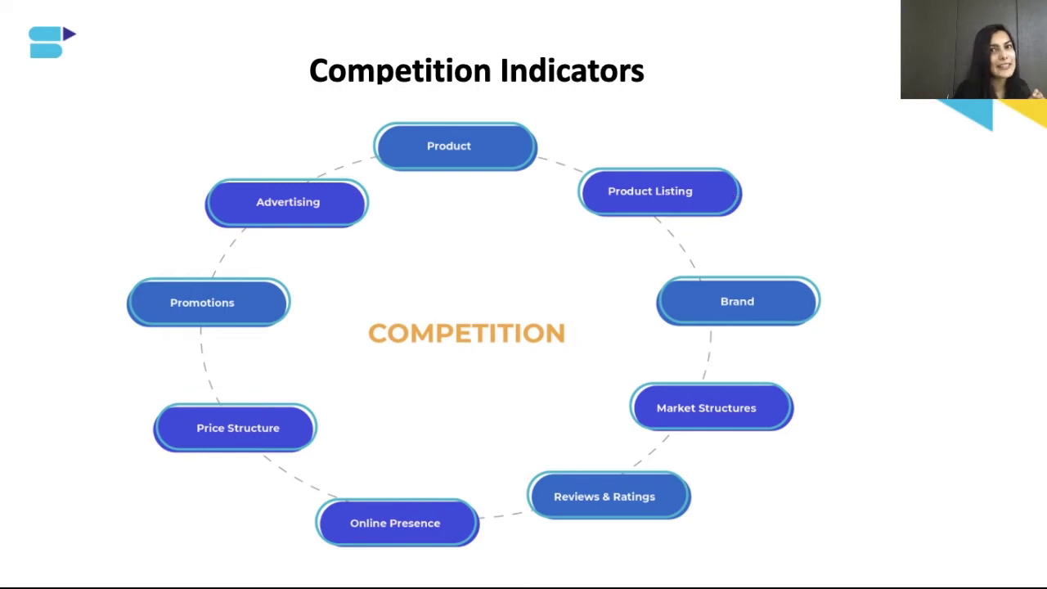
key("ctrl+Right")
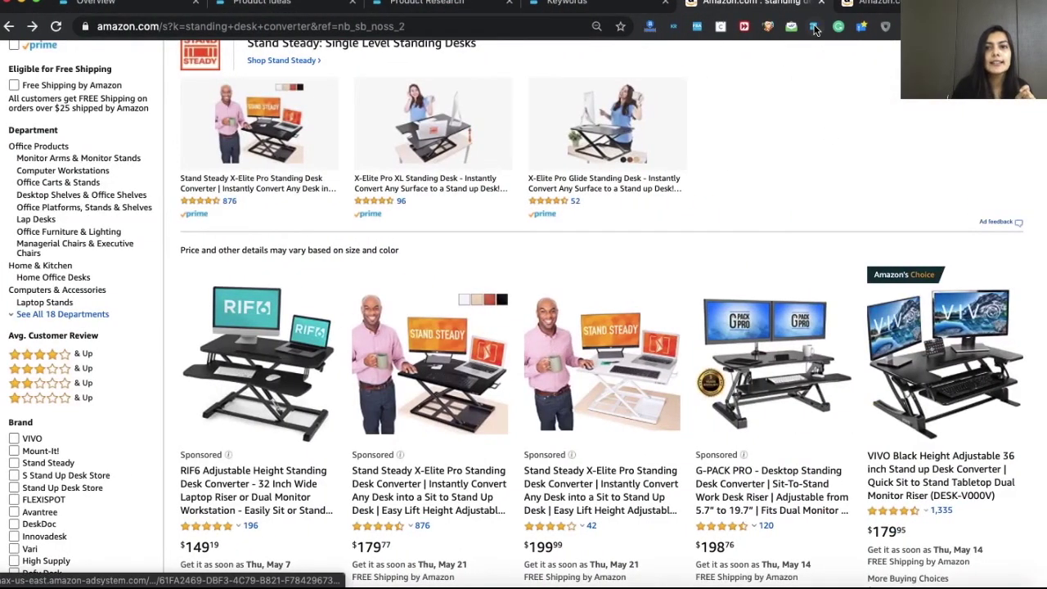
left_click(815, 28)
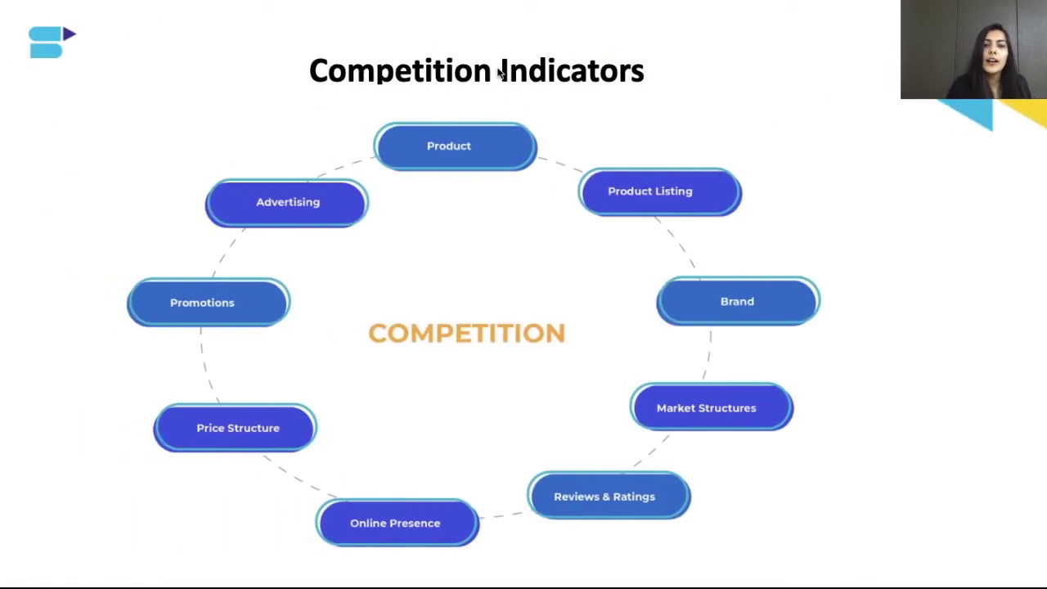
Review the Competition Indicators and Opportunity slides in the presentation, close the extension and go back to the Amazon search results
key("Right")
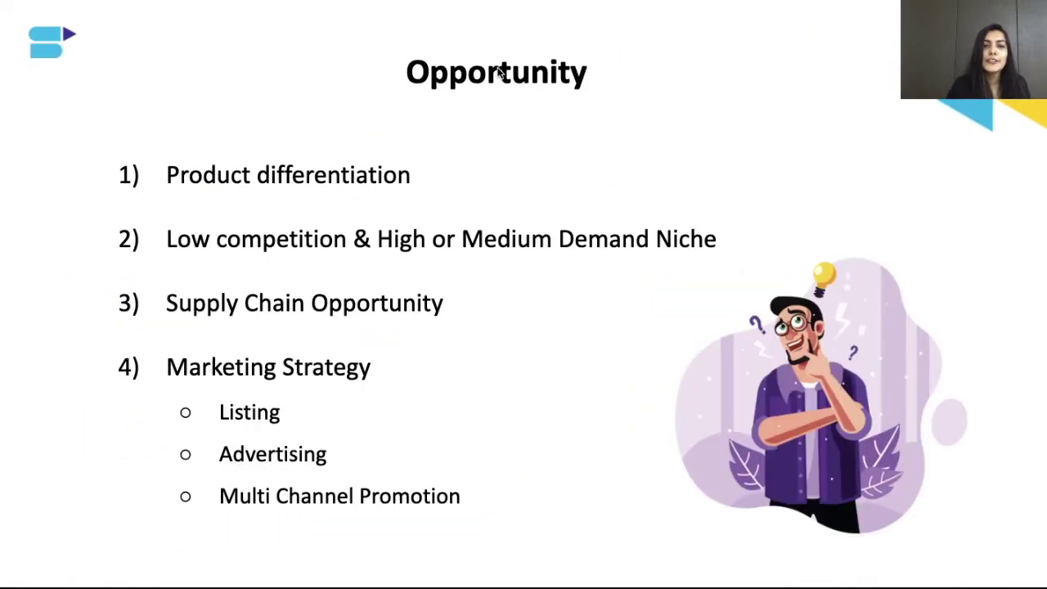
key("Left")
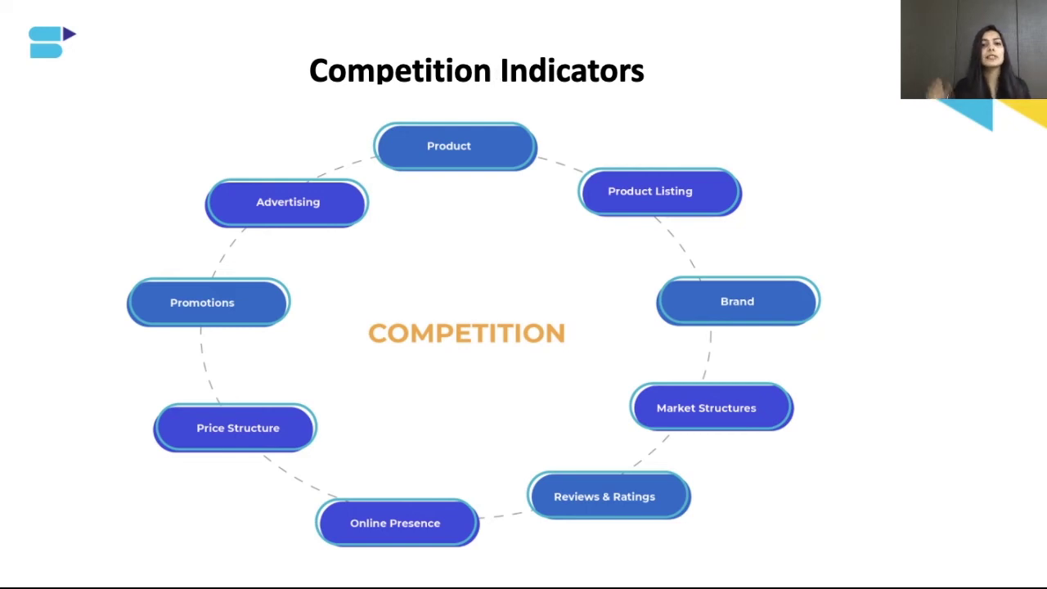
key("Right")
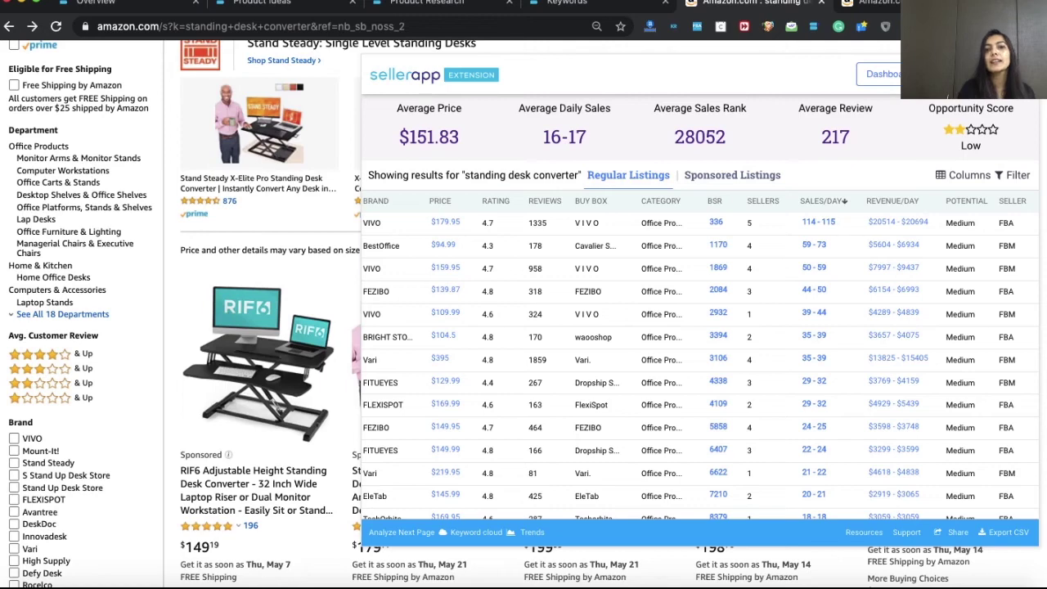
key("Escape")
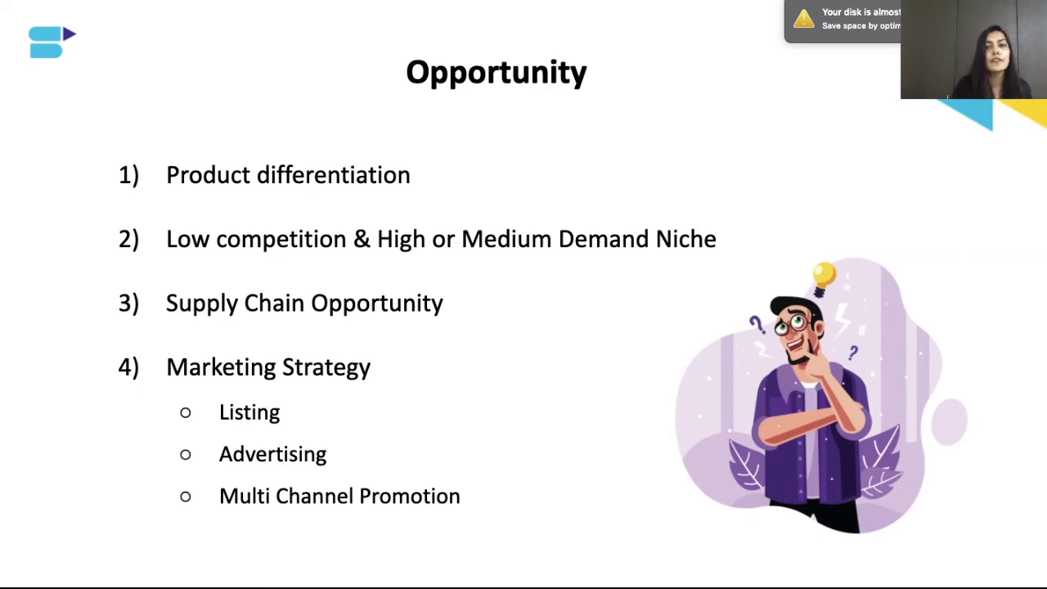
key("ctrl+Right")
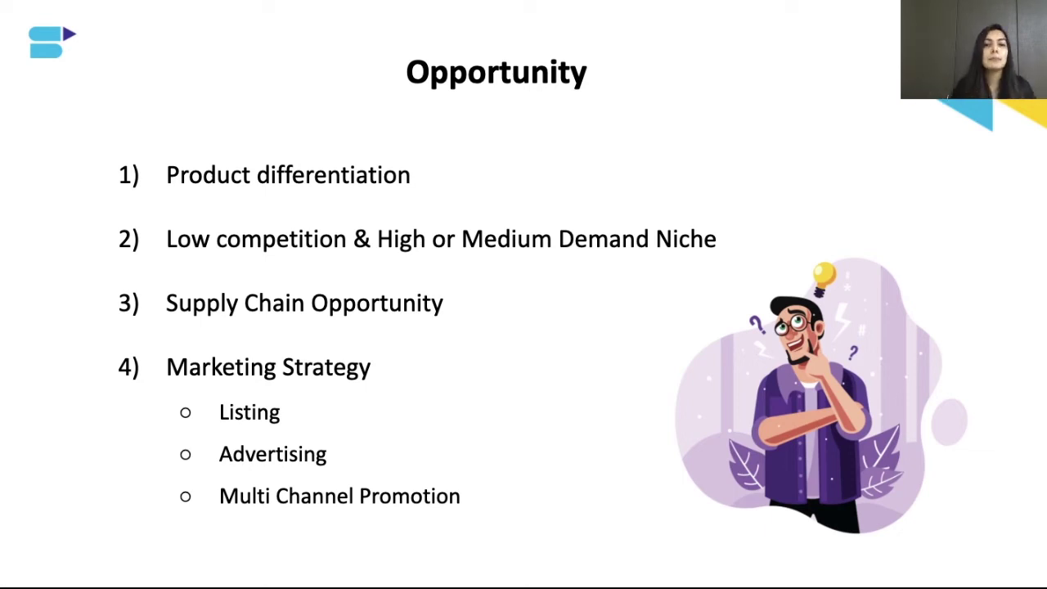
key("ctrl+Right")
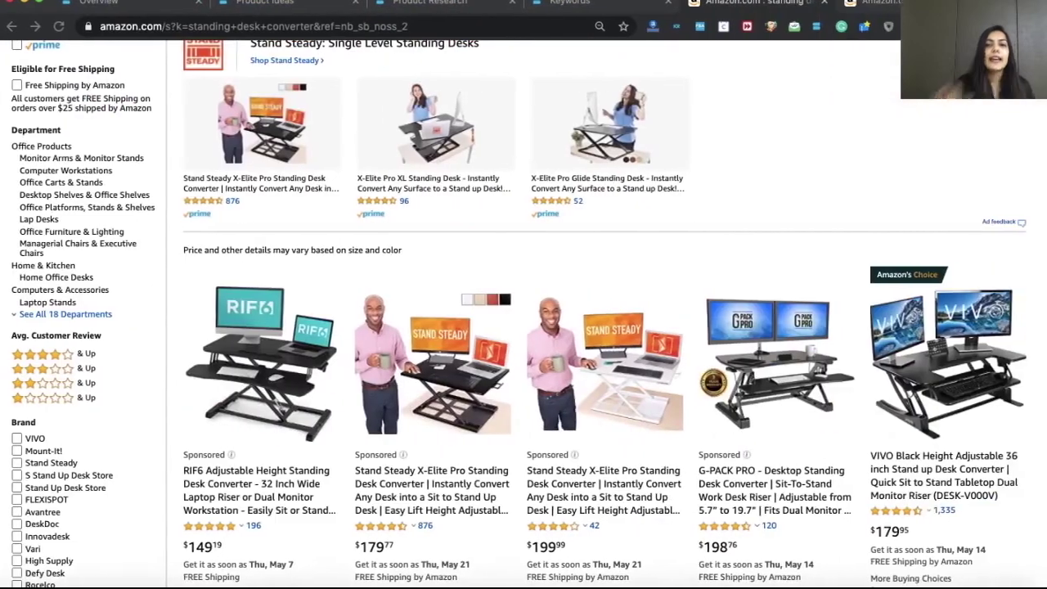